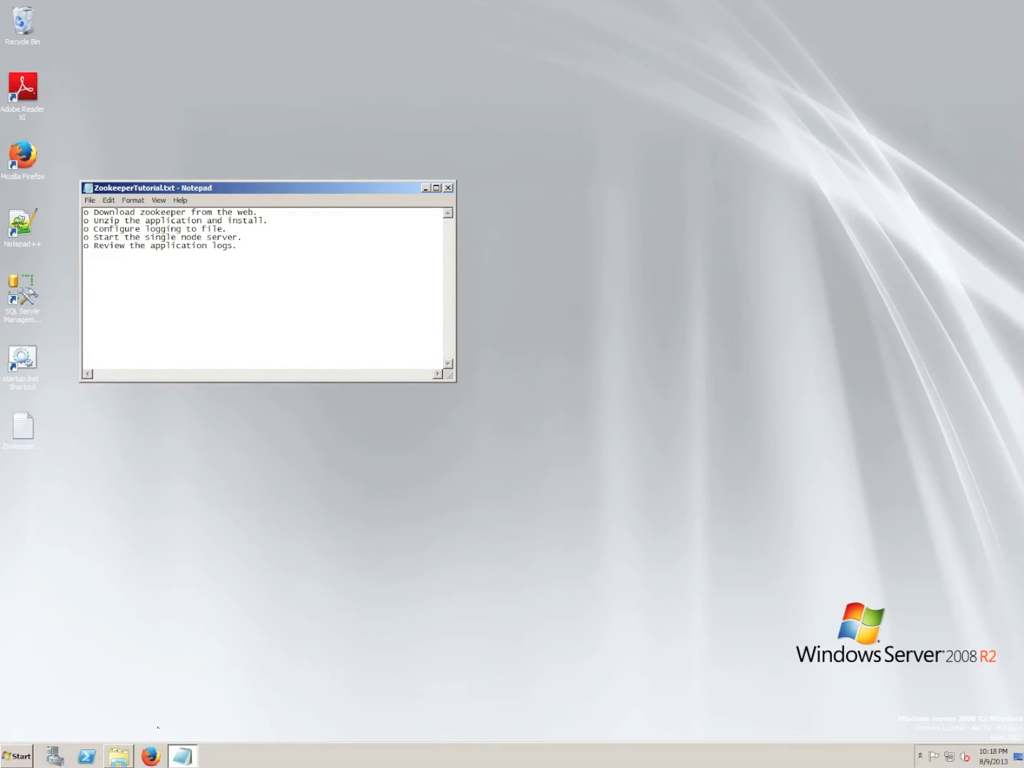
# - Switch to Firefox and search Google for "download zookeeper"
pyautogui.click(156, 759)
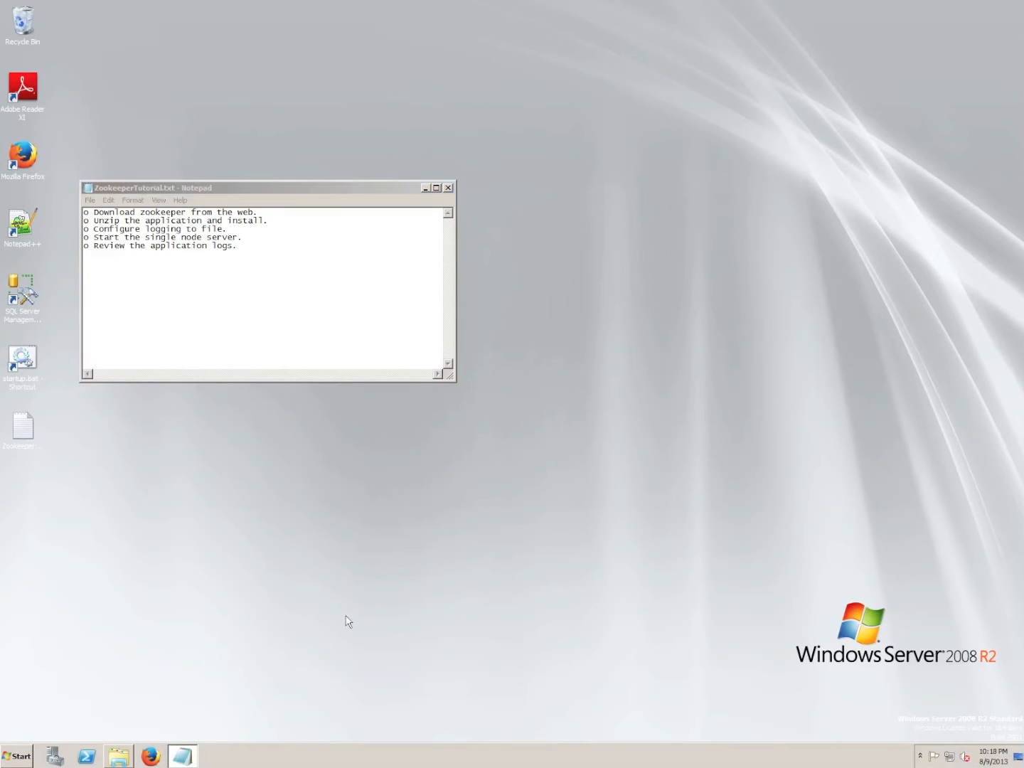
pyautogui.write('dow')
pyautogui.press('Down')
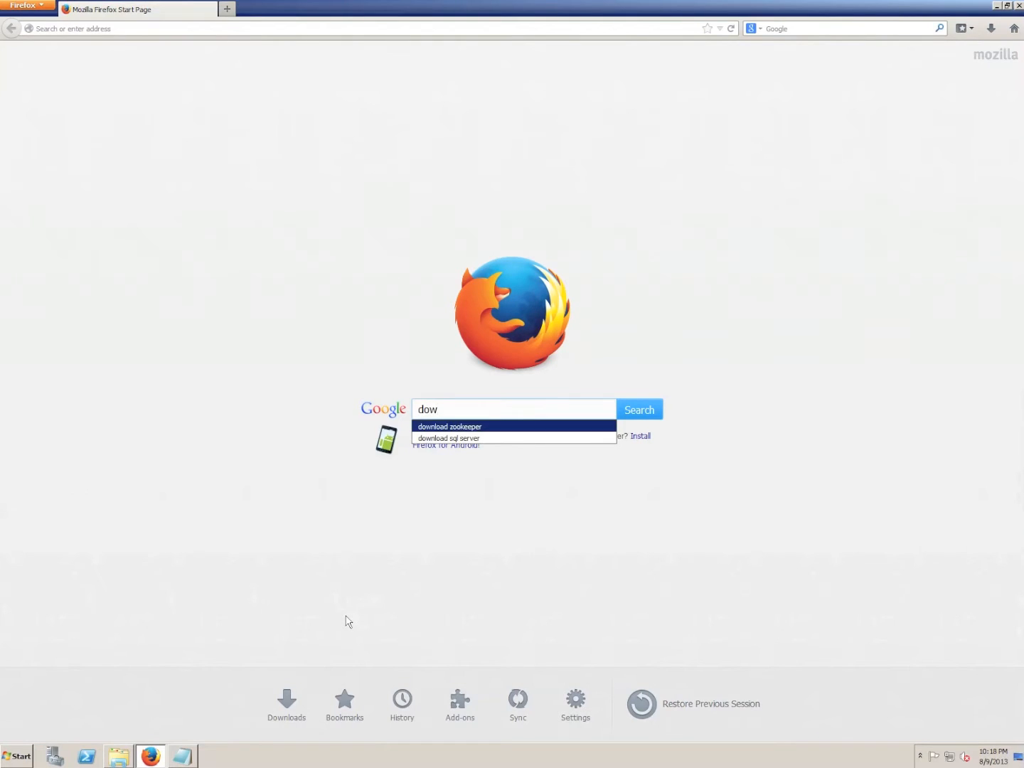
pyautogui.press('Return')
pyautogui.click(632, 409)
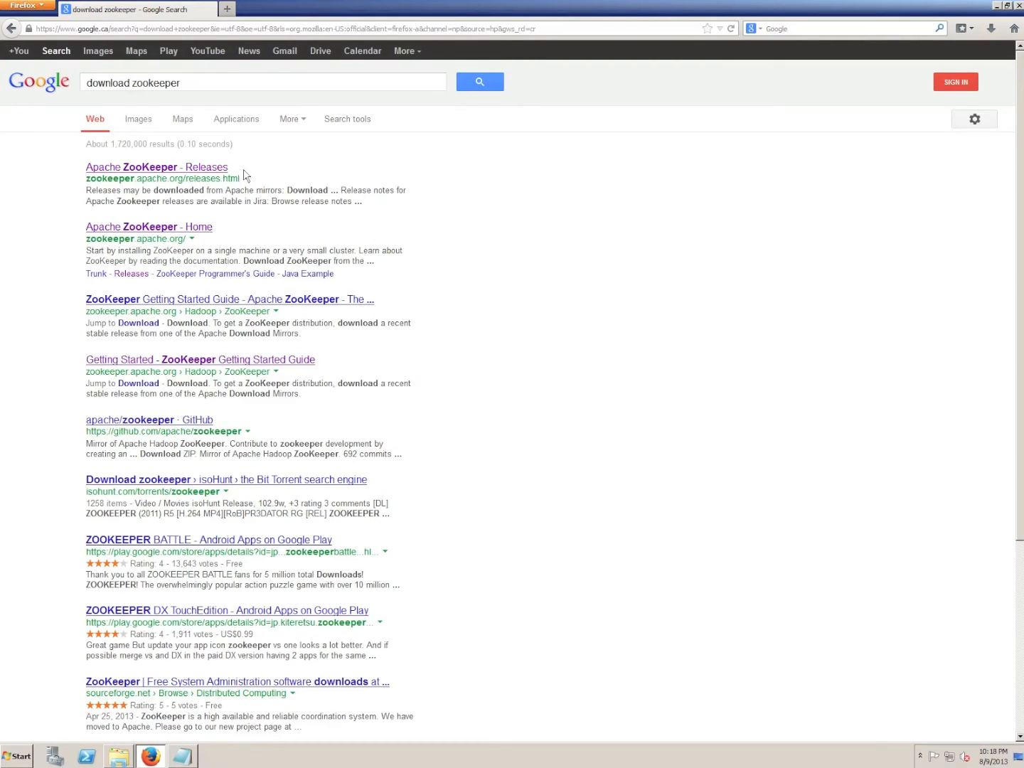
# - Download zookeeper-3.4.5.tar.gz from the stable folder of the suggested Apache mirror, reached from the ZooKeeper Releases page, and save the file
pyautogui.click(200, 172)
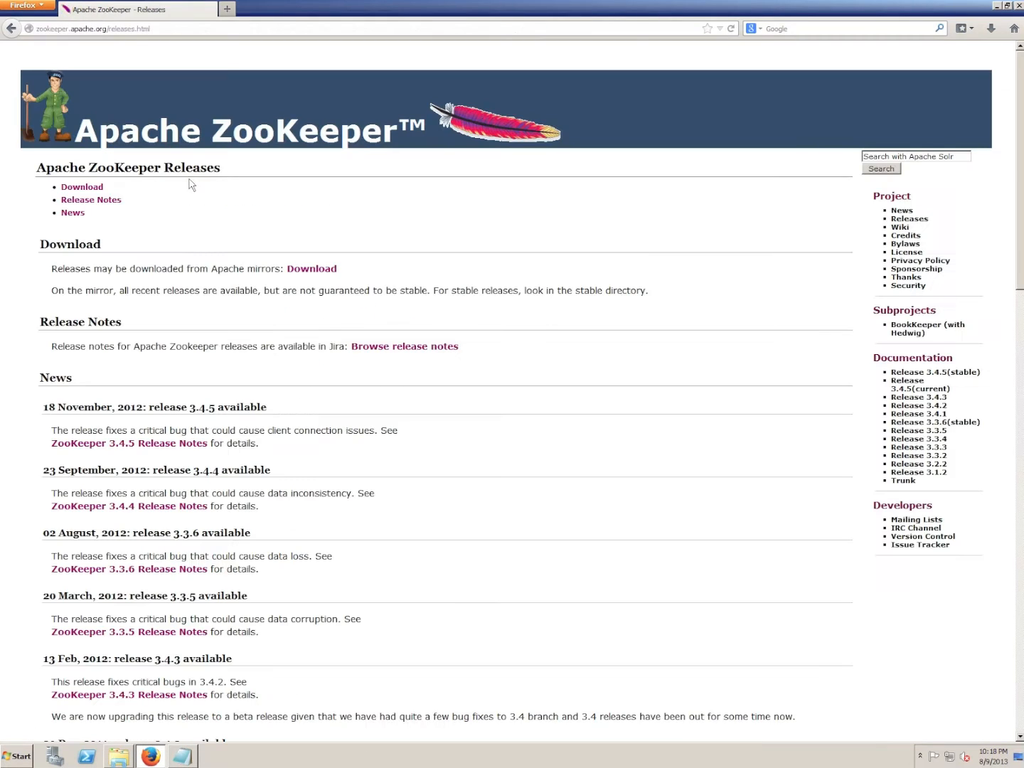
pyautogui.click(326, 268)
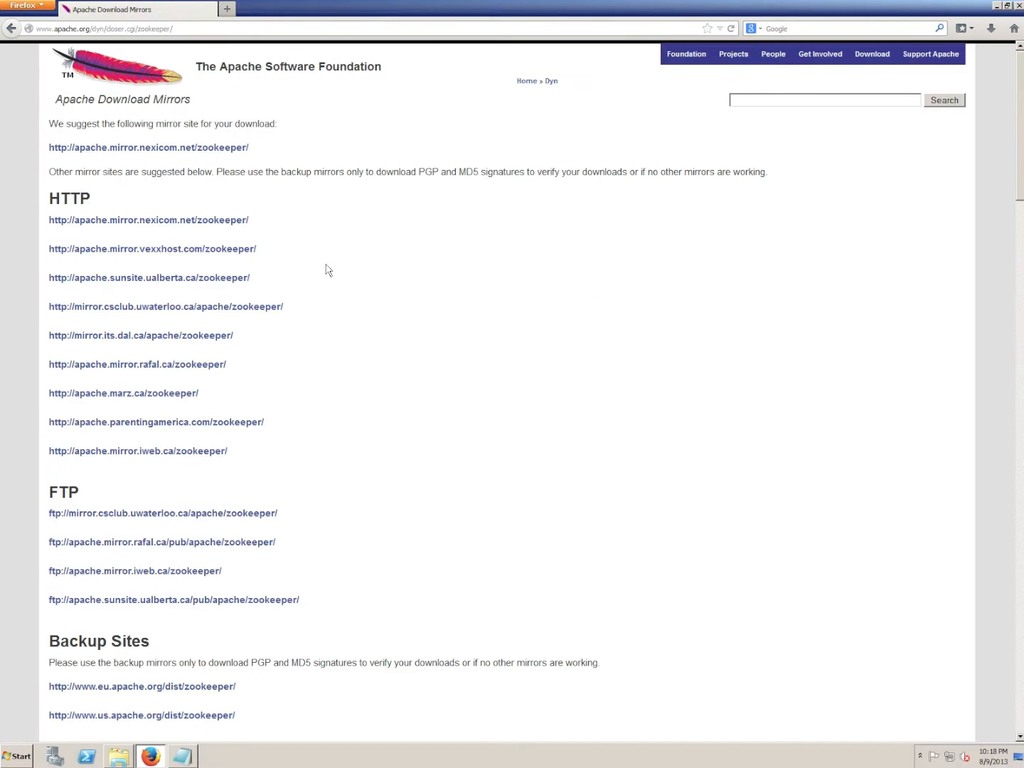
pyautogui.click(211, 149)
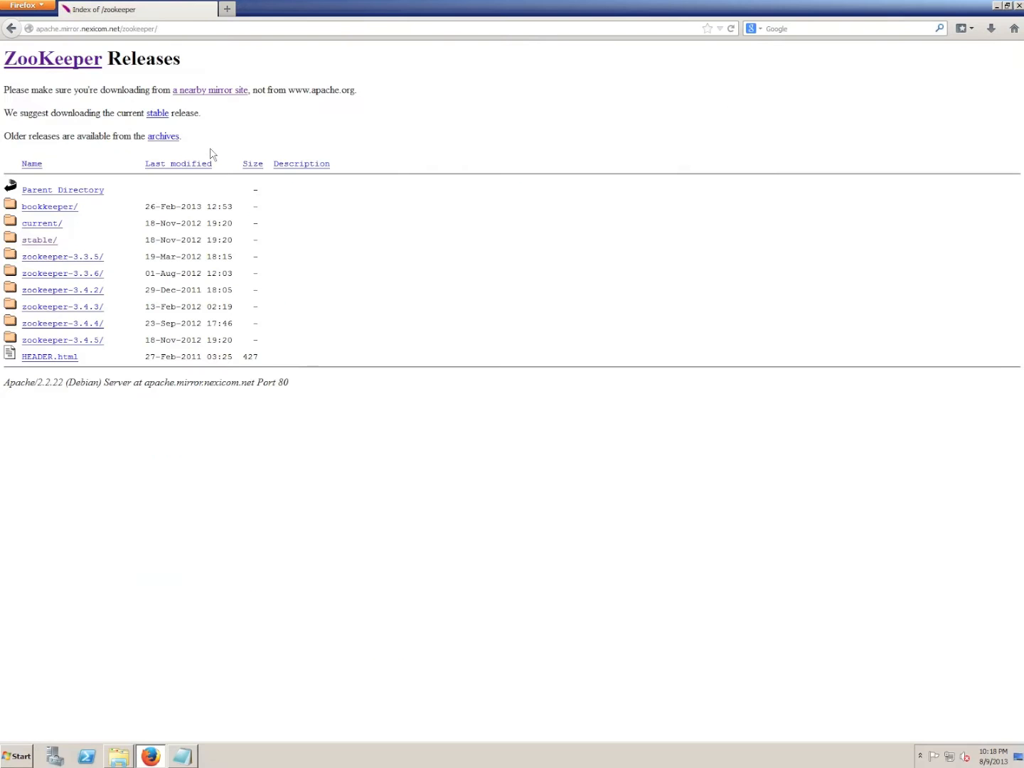
pyautogui.click(48, 240)
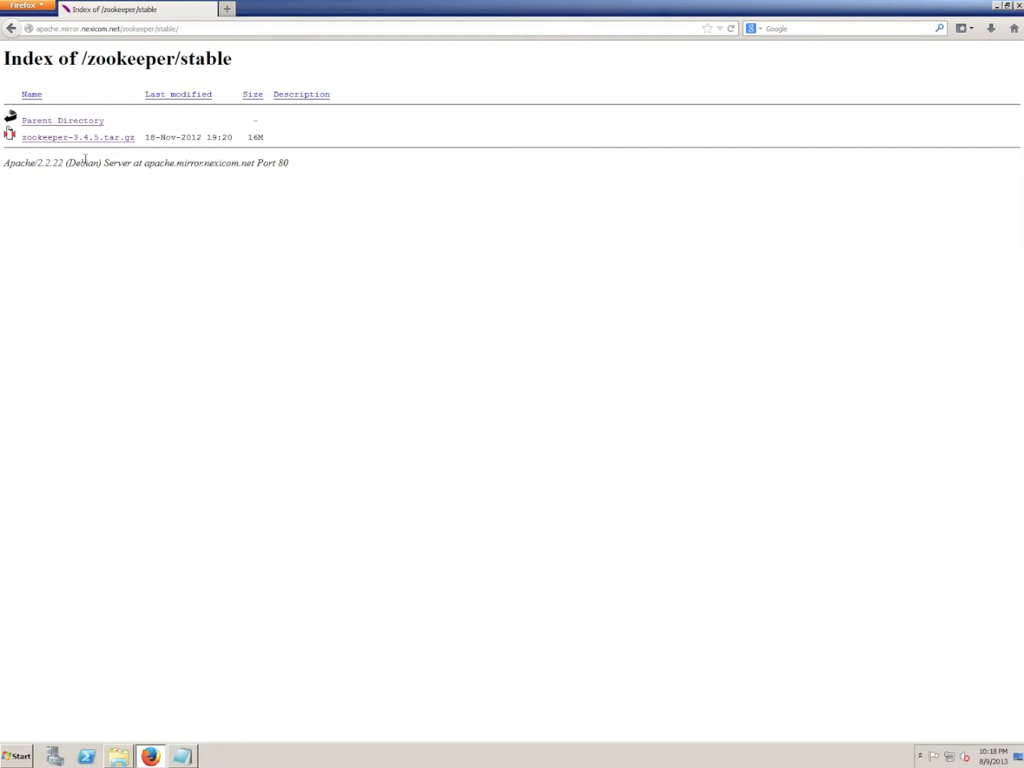
pyautogui.click(85, 138)
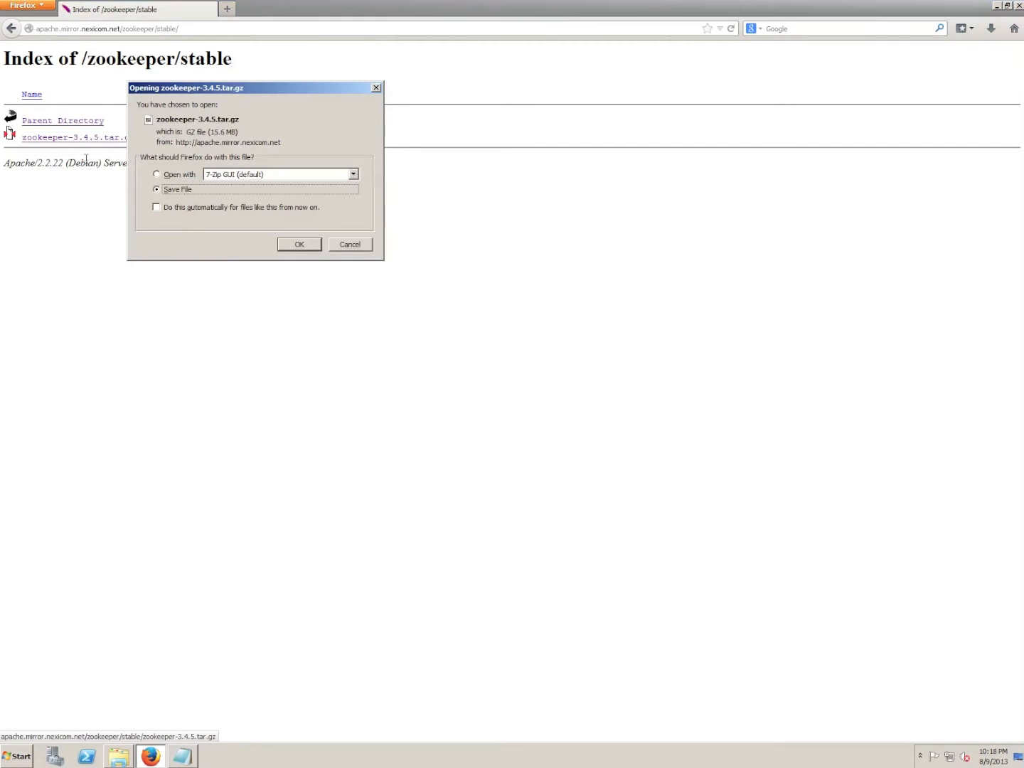
pyautogui.click(298, 245)
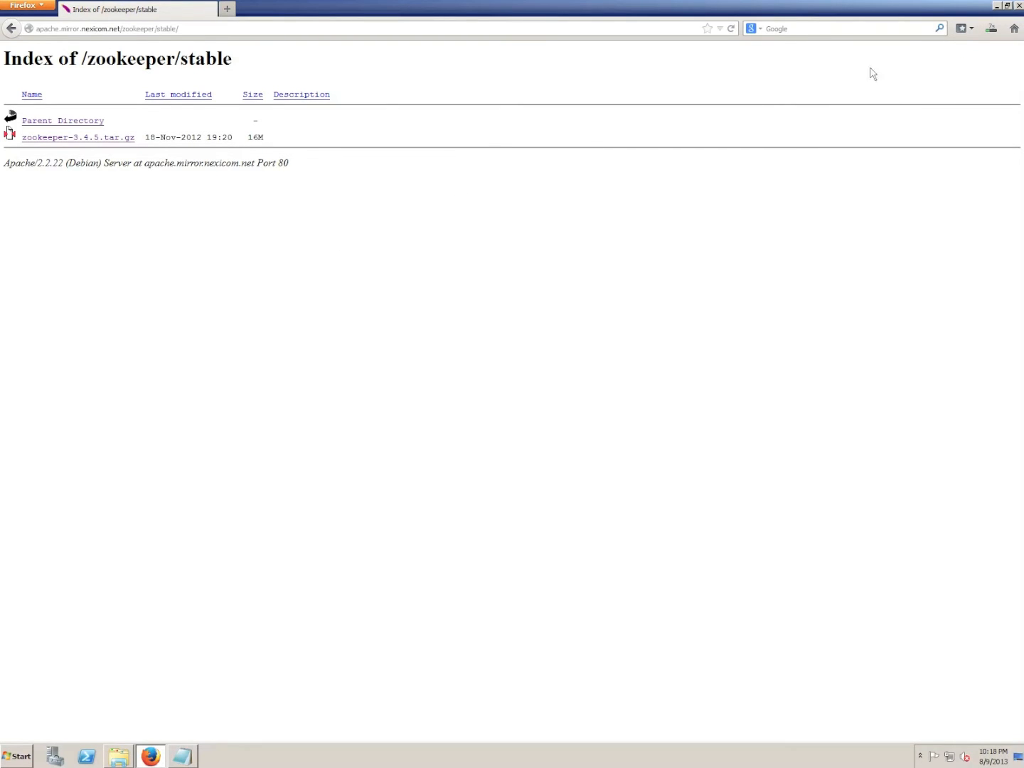
# - Show all browser downloads and open the folder containing the newly downloaded zookeeper-3.4.5.tar.gz
pyautogui.click(993, 31)
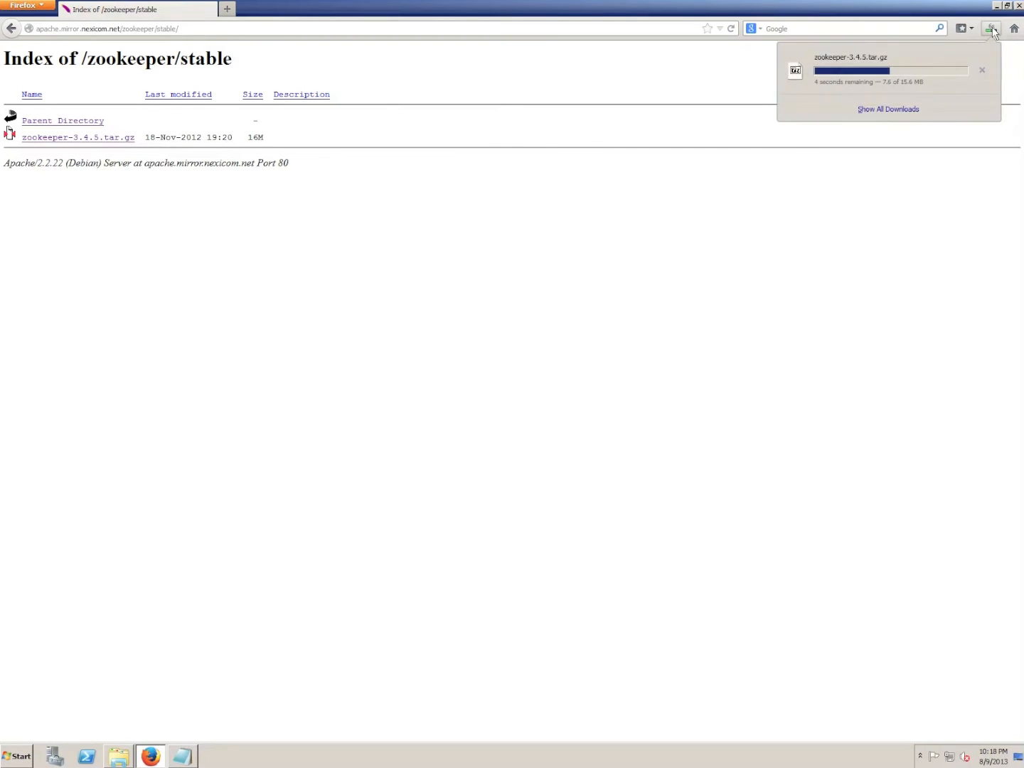
pyautogui.click(896, 109)
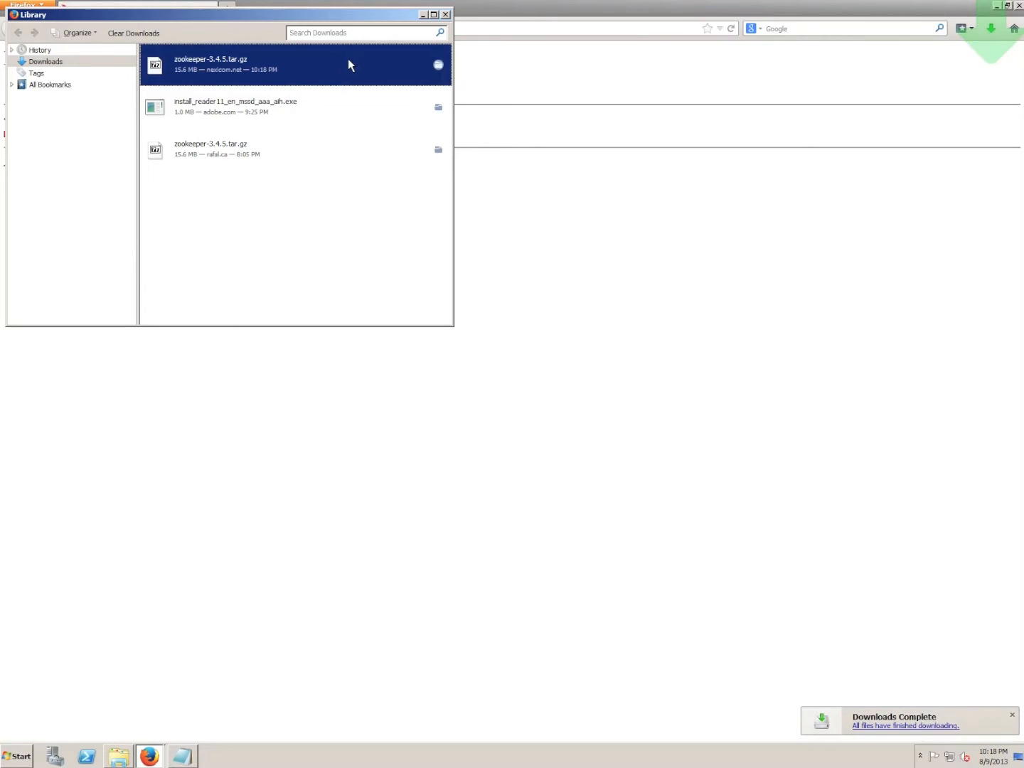
pyautogui.click(438, 65)
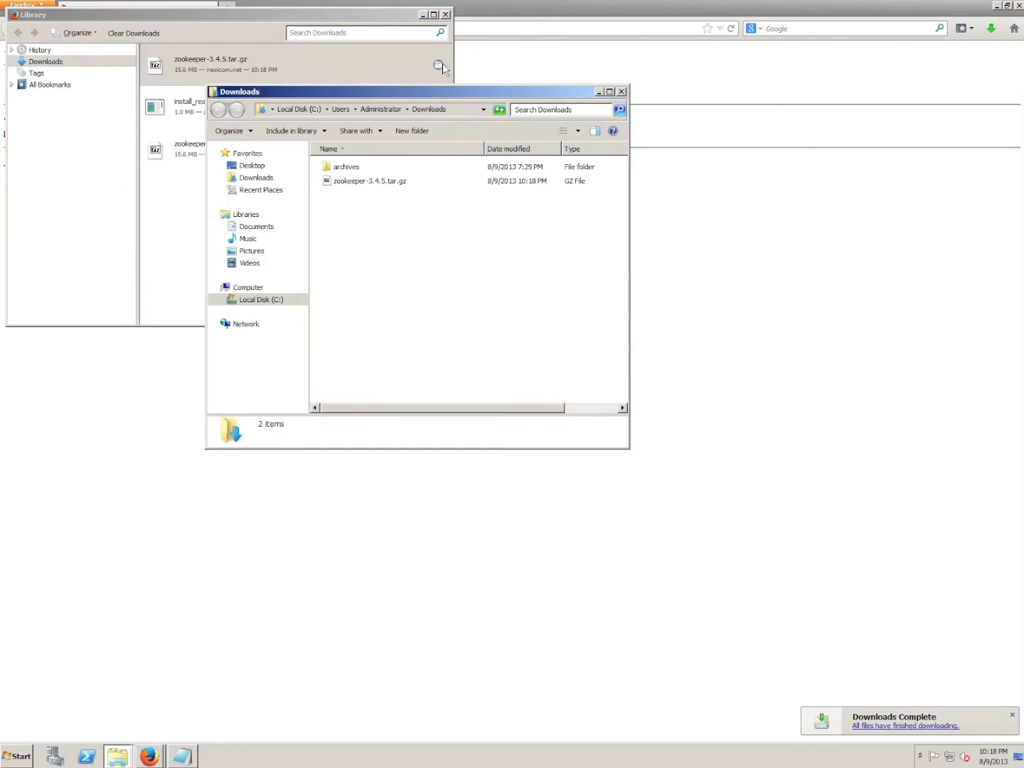
# - Extract zookeeper-3.4.5.tar.gz into the Downloads folder with 7-Zip File Manager, and close the archive and download library windows
pyautogui.rightClick(383, 185)
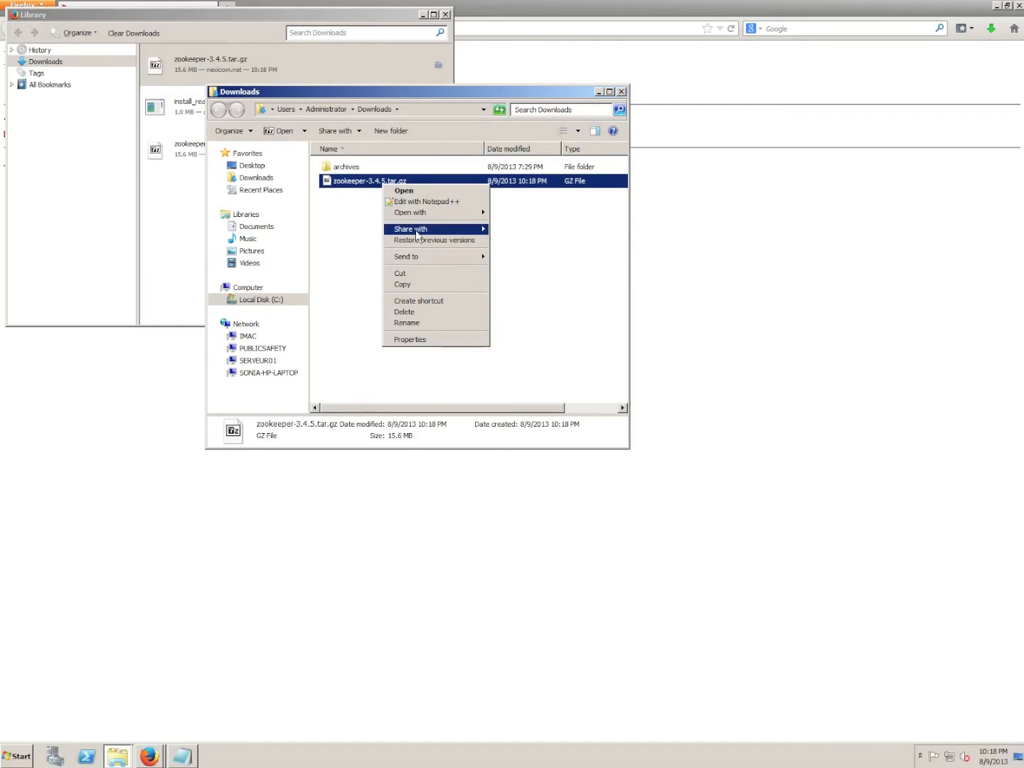
pyautogui.moveTo(455, 213)
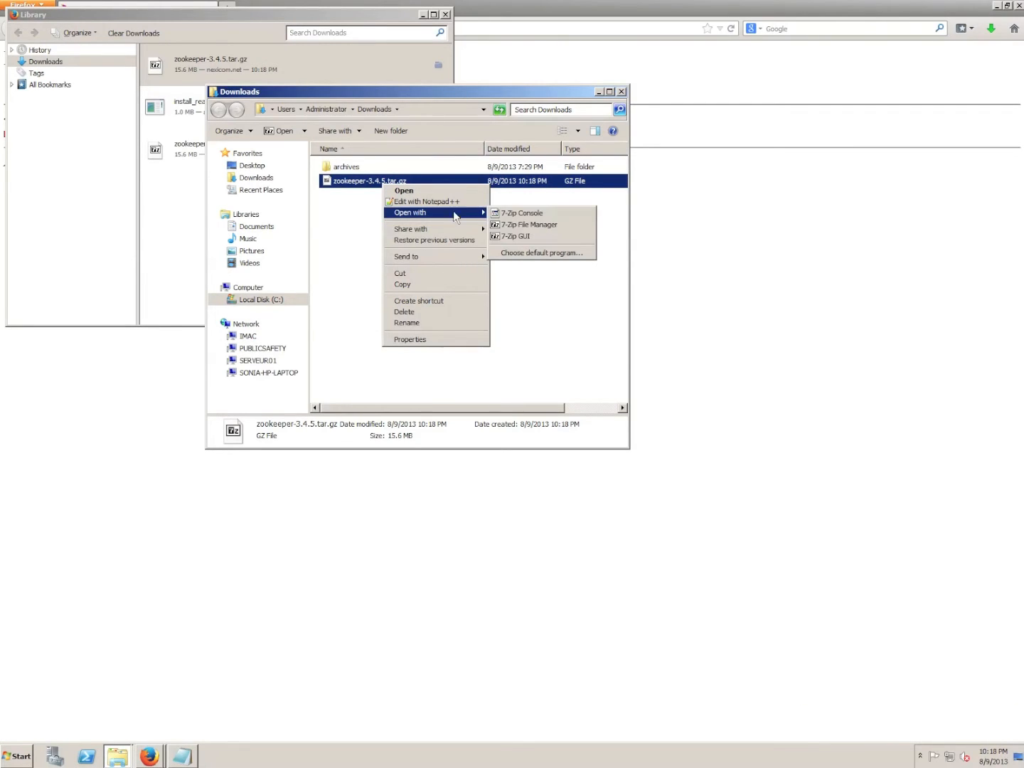
pyautogui.click(528, 224)
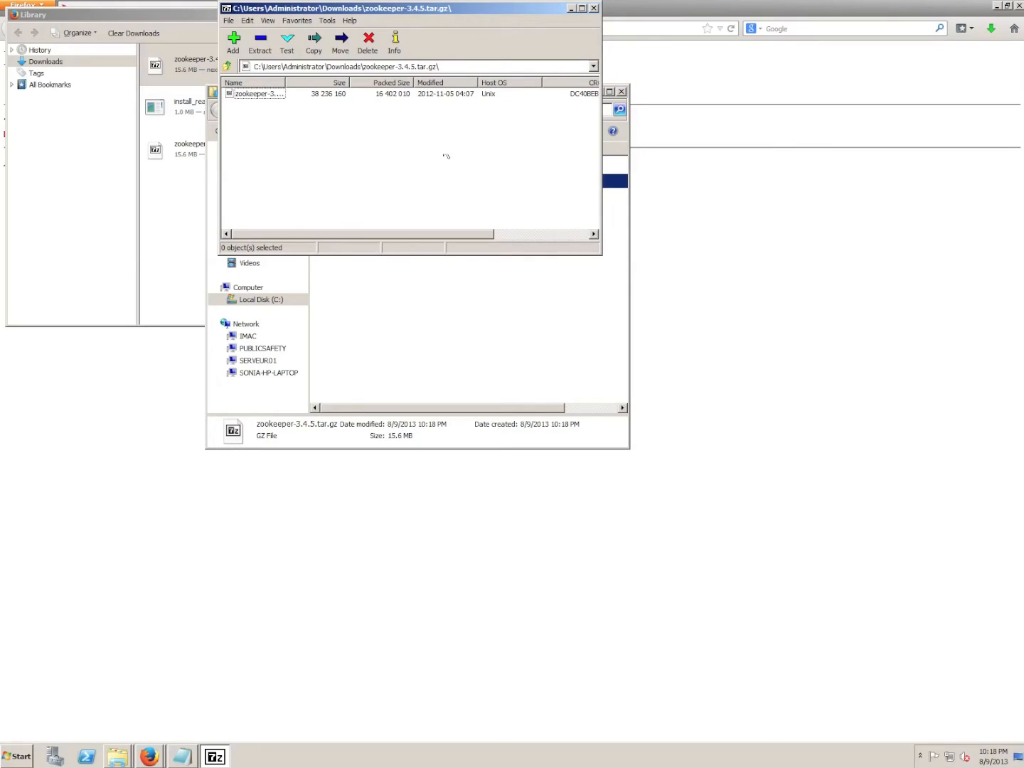
pyautogui.press('F5')
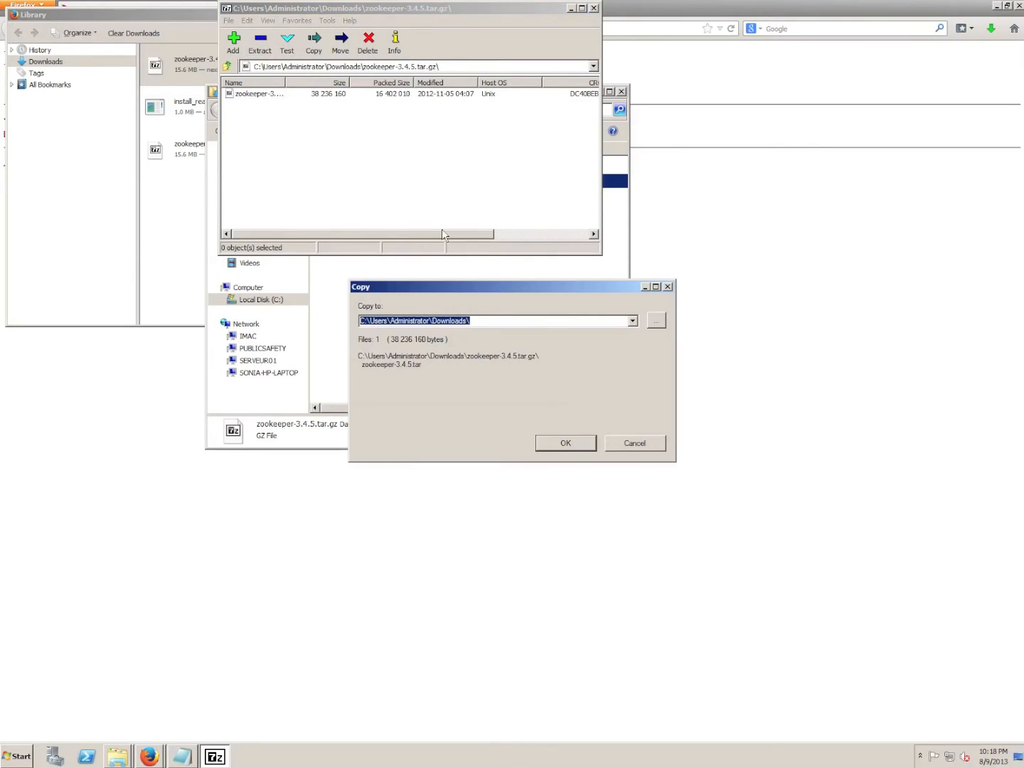
pyautogui.click(575, 444)
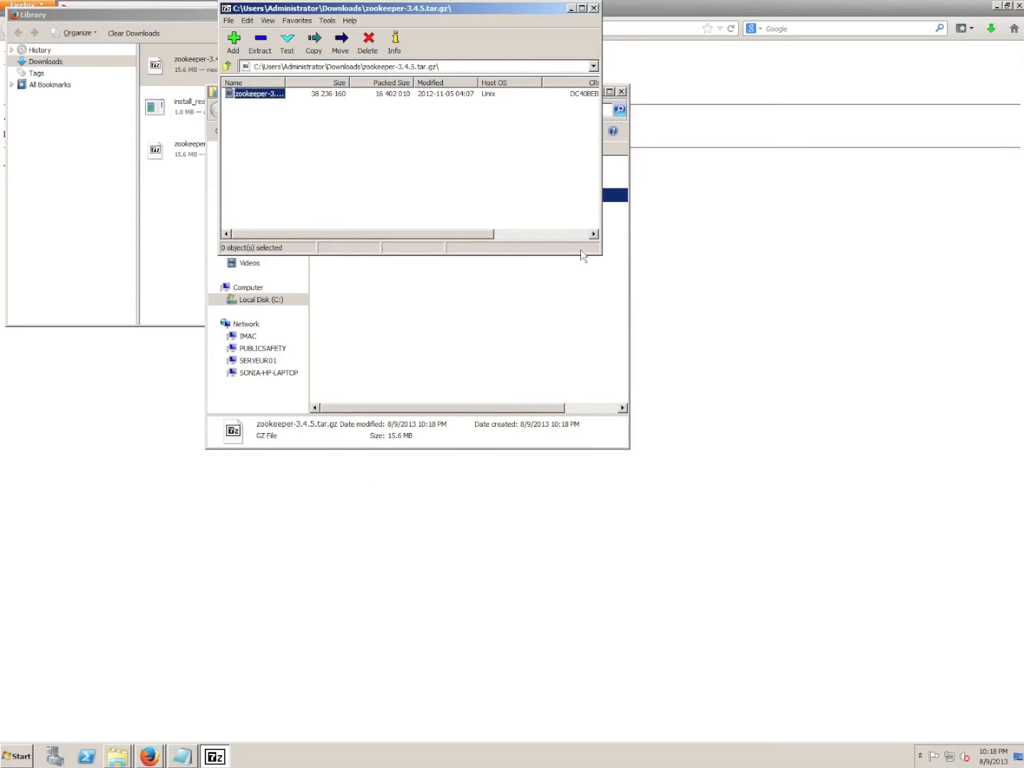
pyautogui.click(595, 8)
pyautogui.click(446, 15)
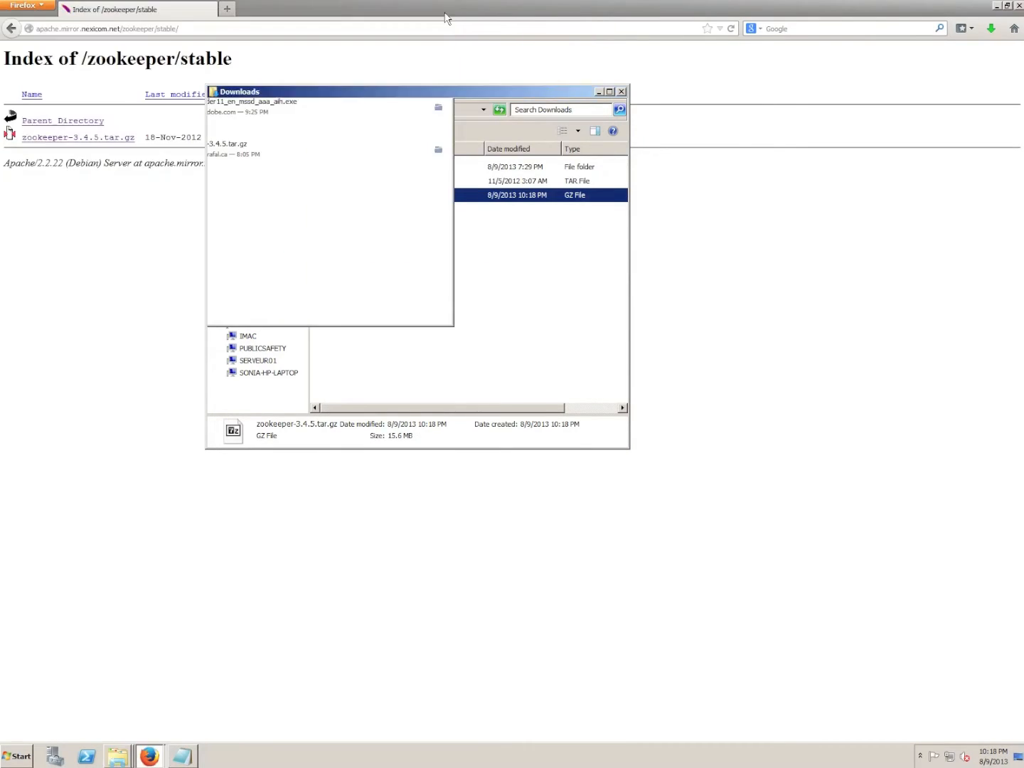
# - Extract zookeeper-3.4.5.tar into the Downloads folder with 7-Zip File Manager and close the archive window
pyautogui.rightClick(379, 183)
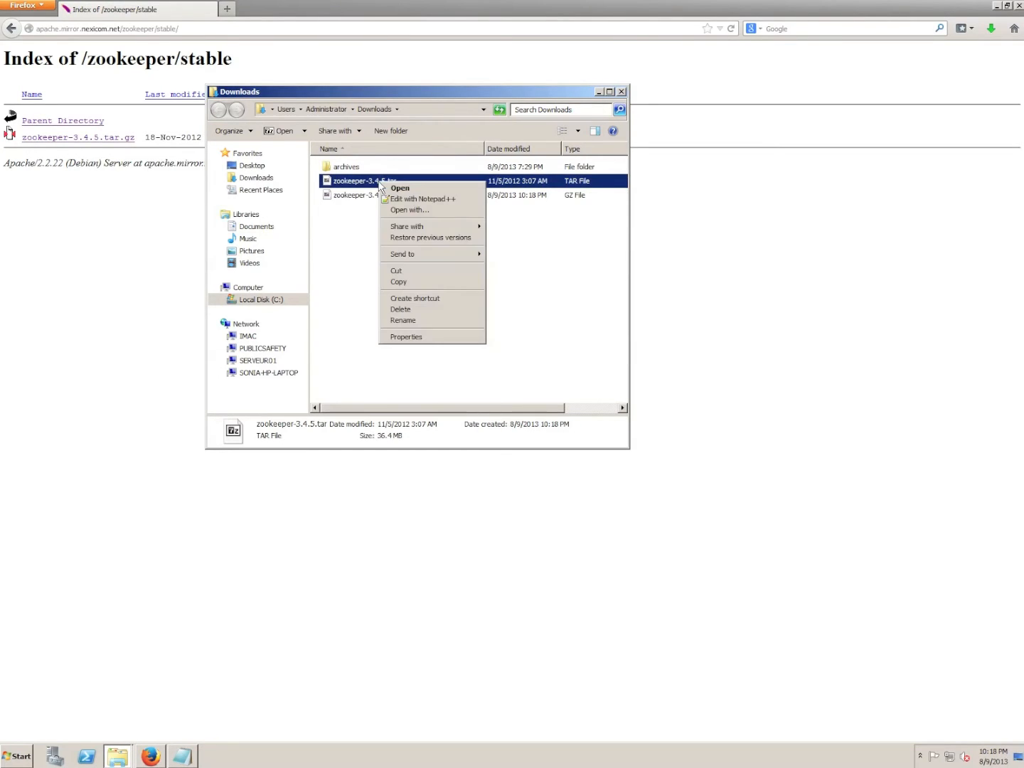
pyautogui.moveTo(418, 226)
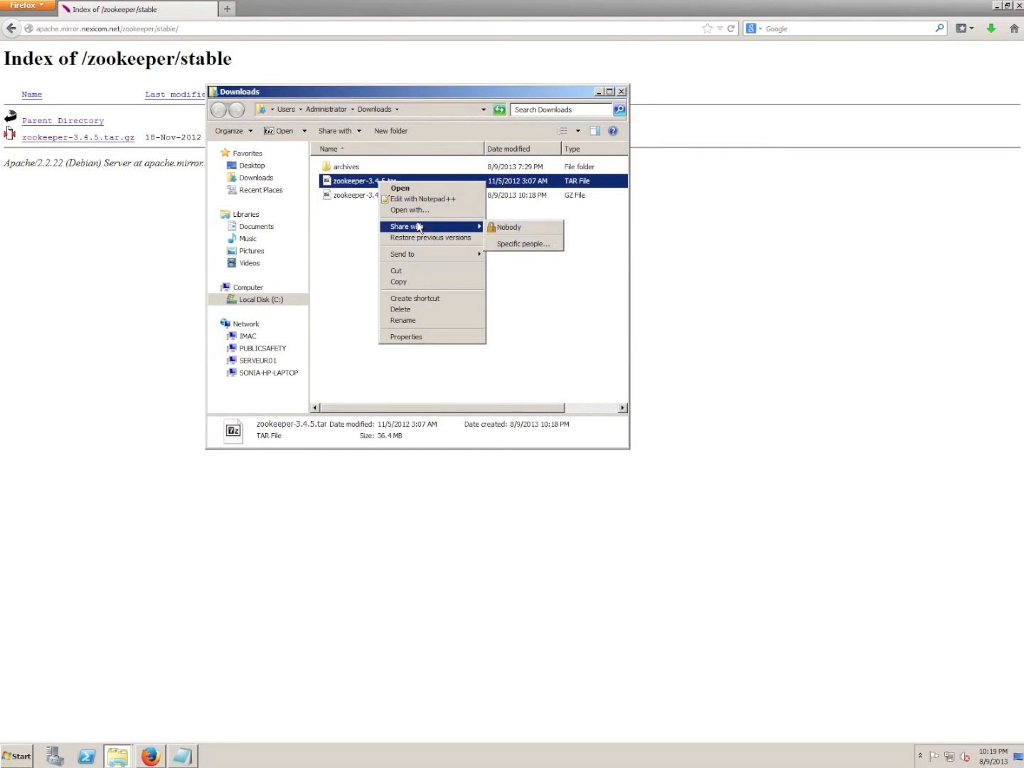
pyautogui.click(410, 210)
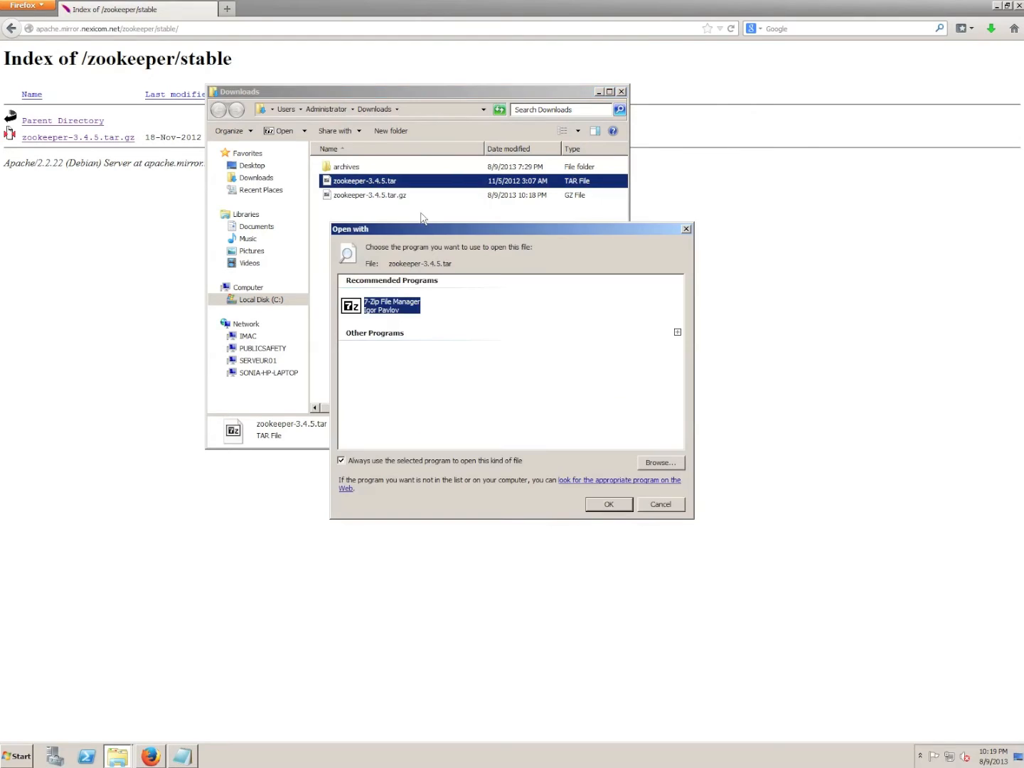
pyautogui.click(620, 504)
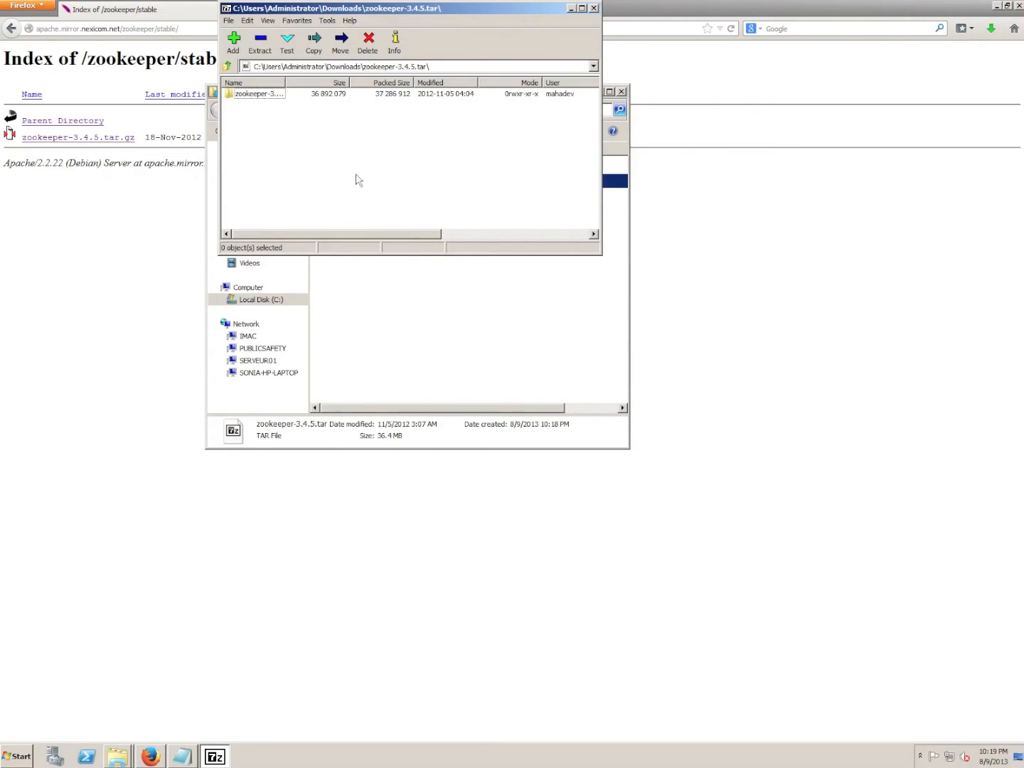
pyautogui.click(259, 40)
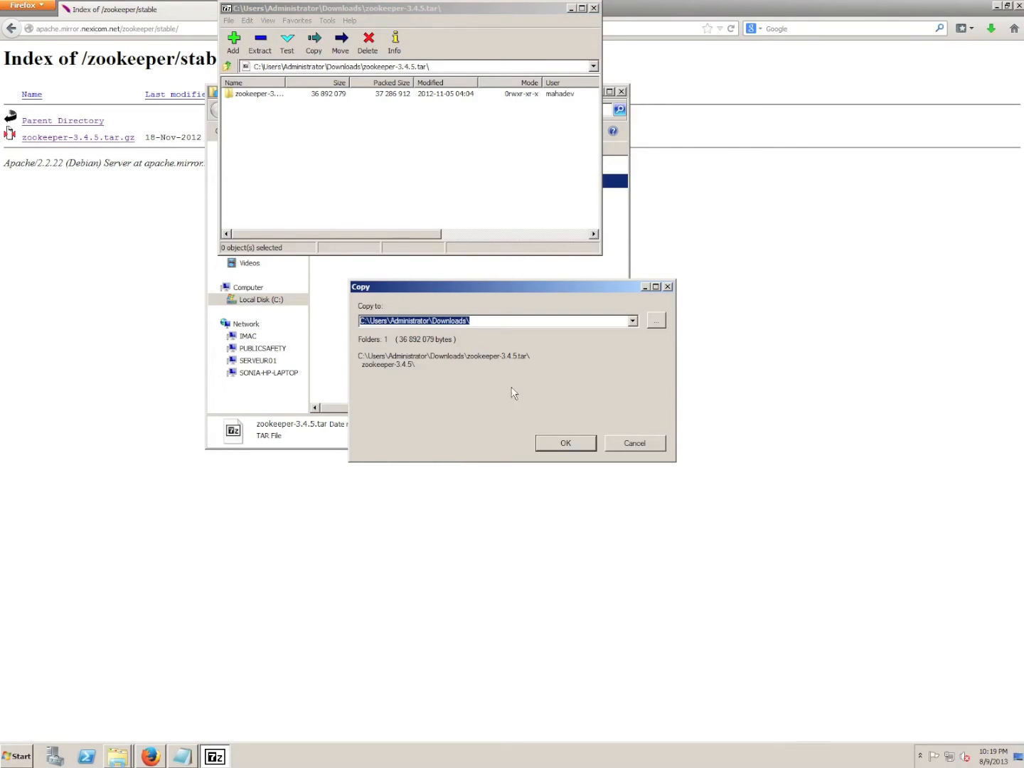
pyautogui.click(567, 447)
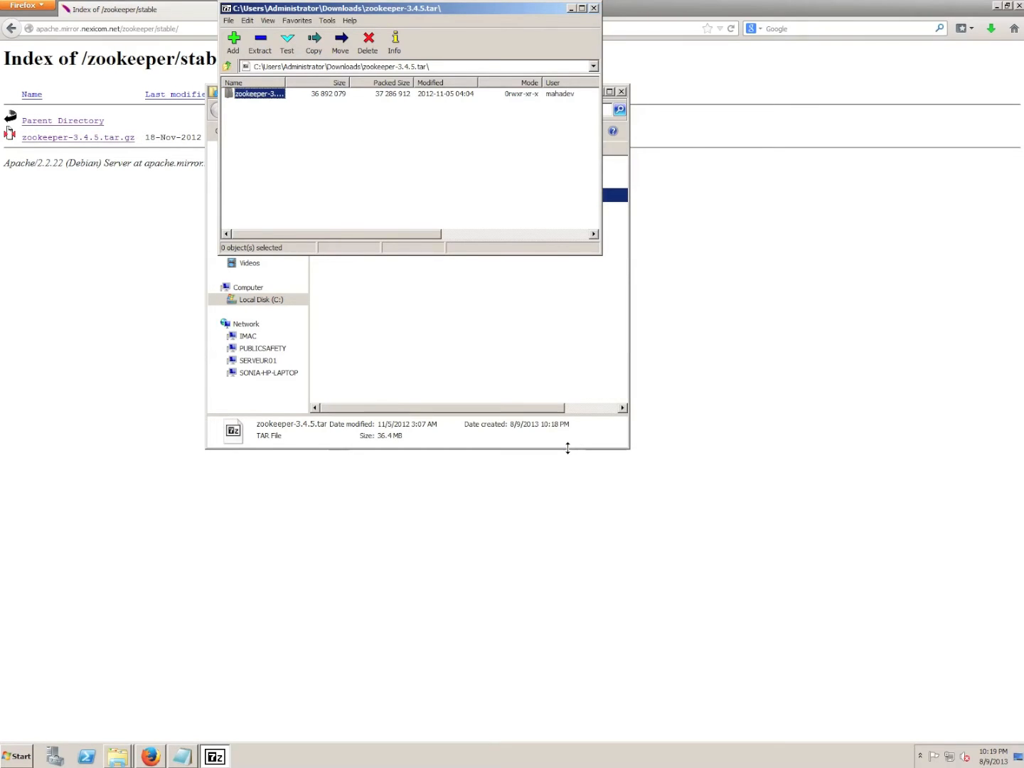
pyautogui.click(594, 8)
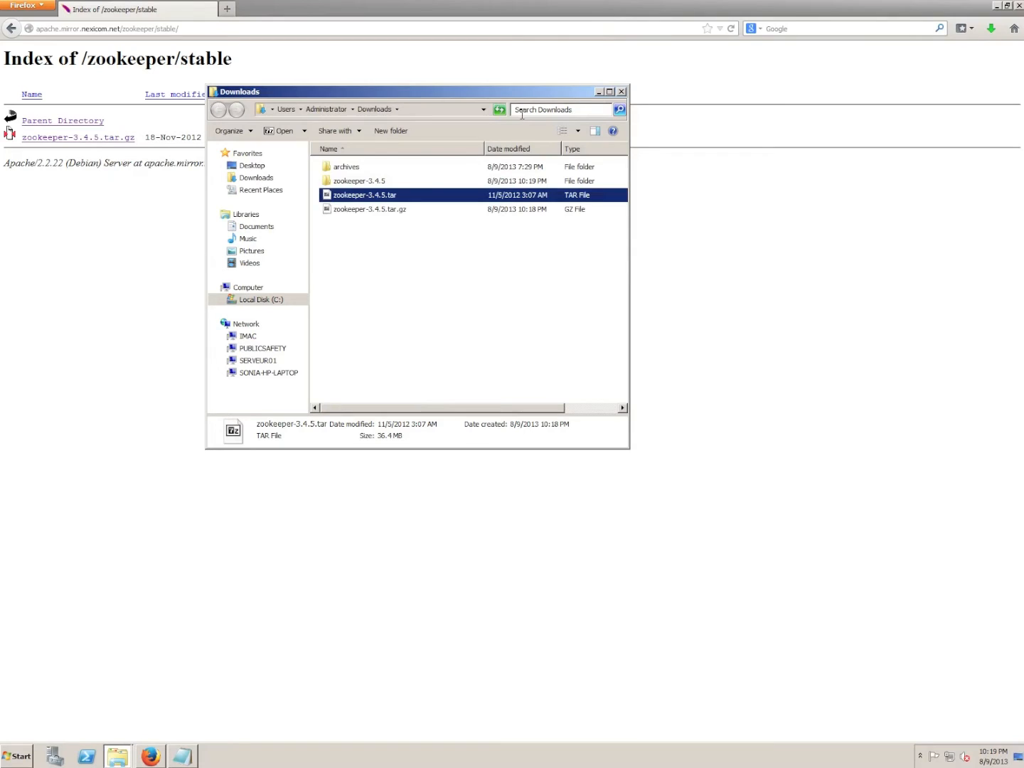
# - Copy the entire contents of the extracted zookeeper-3.4.5 folder
pyautogui.doubleClick(367, 183)
pyautogui.click(382, 187)
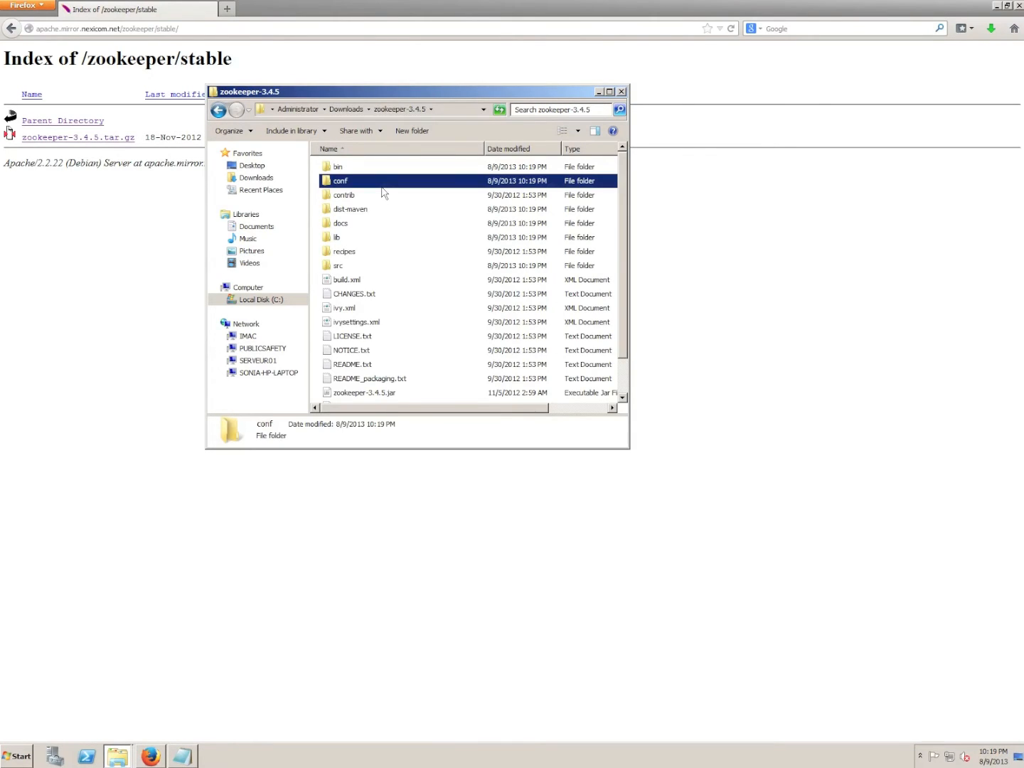
pyautogui.hotkey('ctrl', 'a')
pyautogui.rightClick(382, 189)
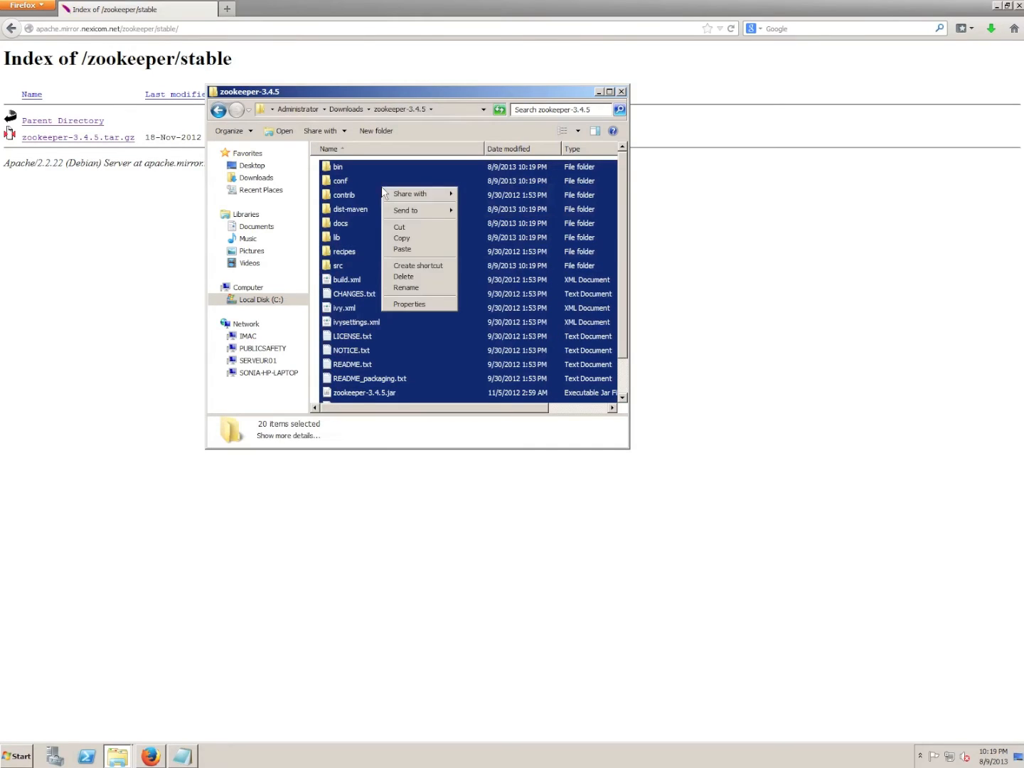
pyautogui.click(401, 237)
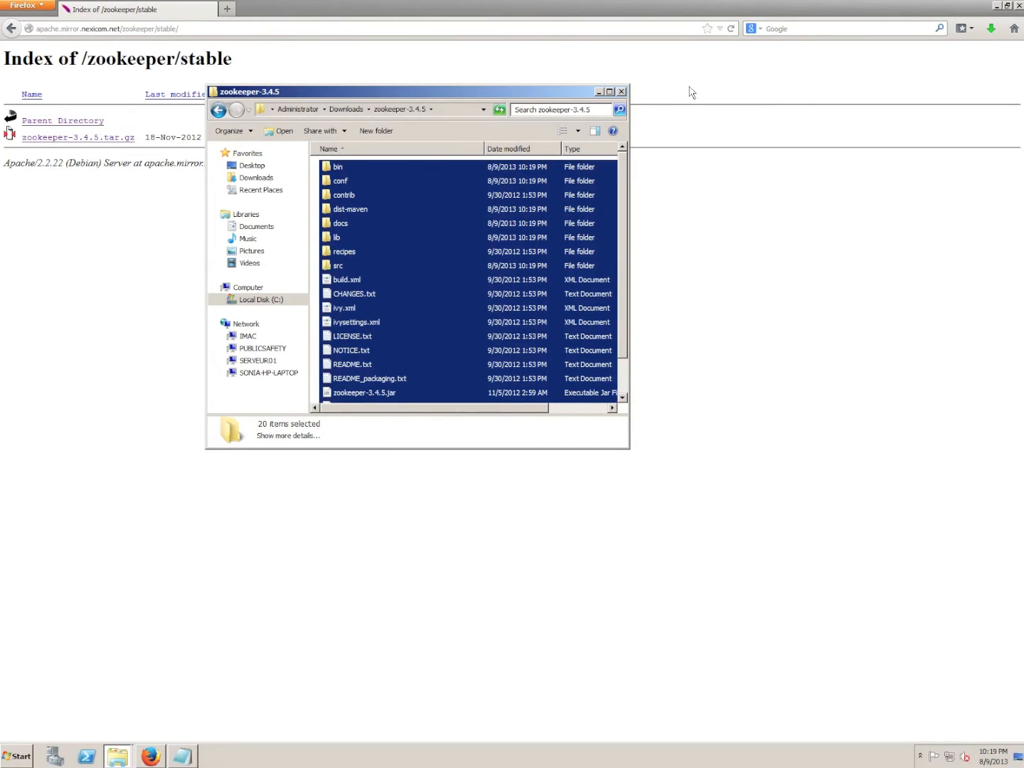
# - Create a folder named opt at the root of Local Disk (C:)
pyautogui.click(273, 301)
pyautogui.click(356, 297)
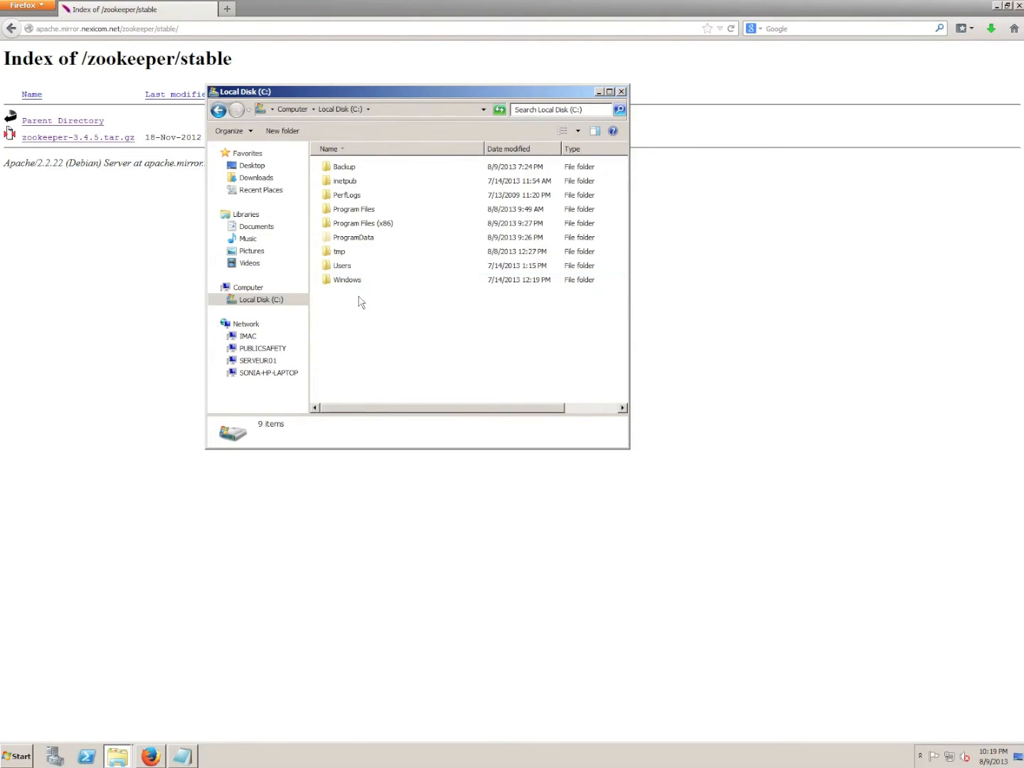
pyautogui.rightClick(358, 296)
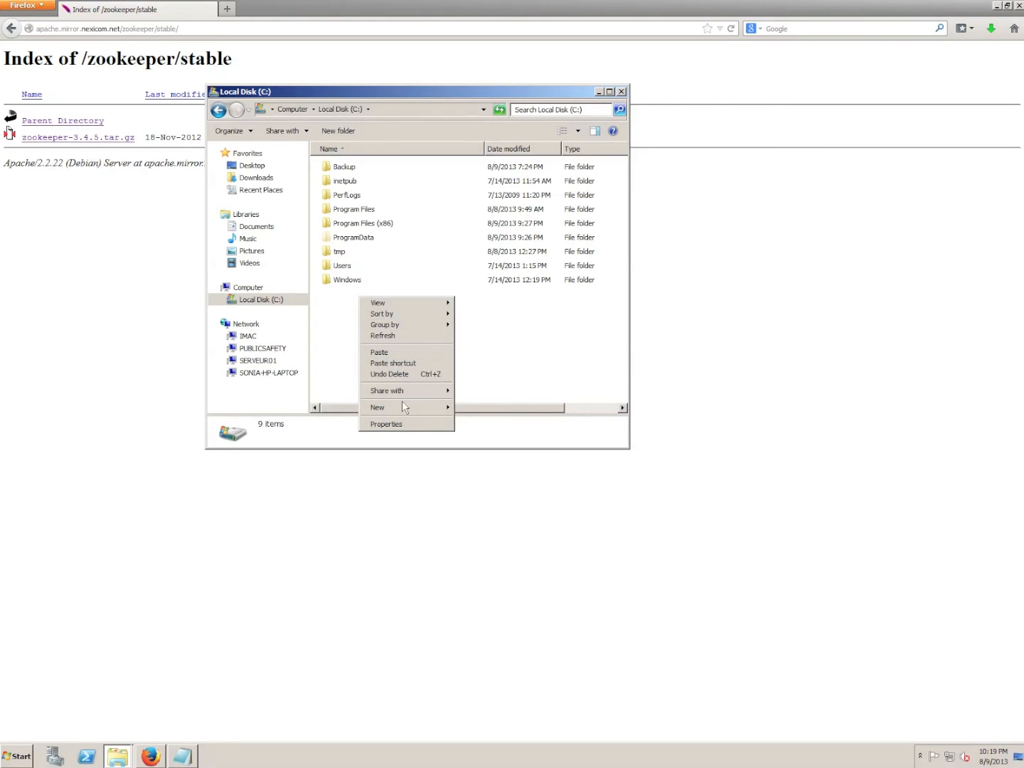
pyautogui.moveTo(402, 407)
pyautogui.click(473, 408)
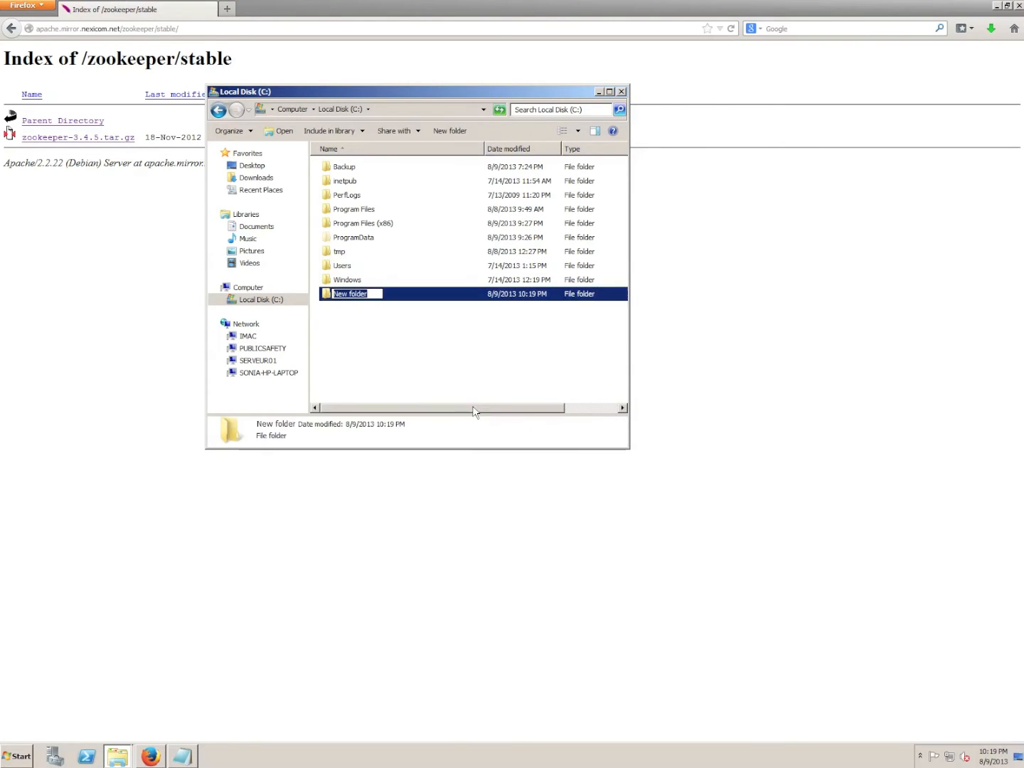
pyautogui.write('opt')
pyautogui.press('Return')
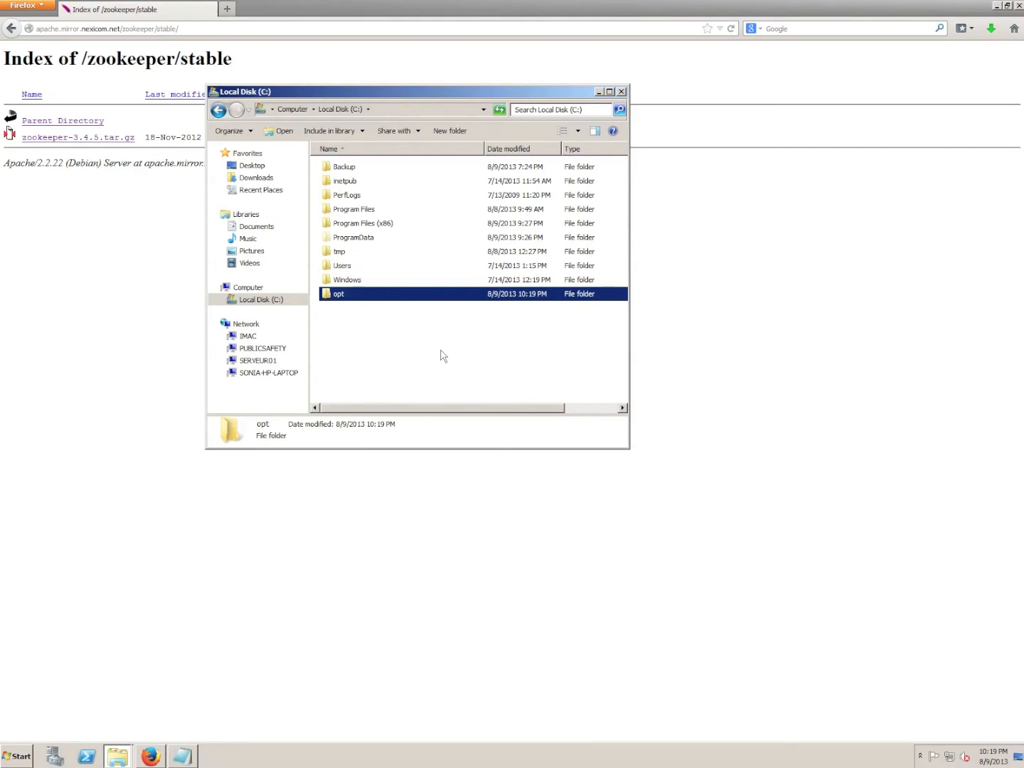
# - Create a folder named zookeeper inside C:\opt
pyautogui.doubleClick(338, 295)
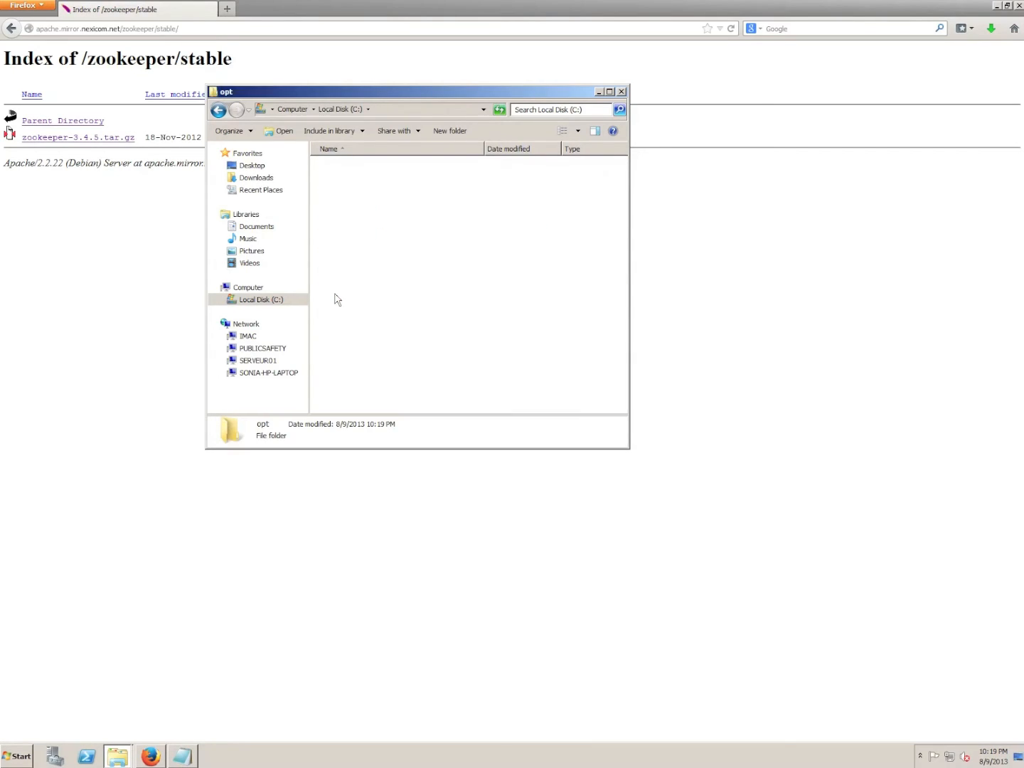
pyautogui.rightClick(362, 219)
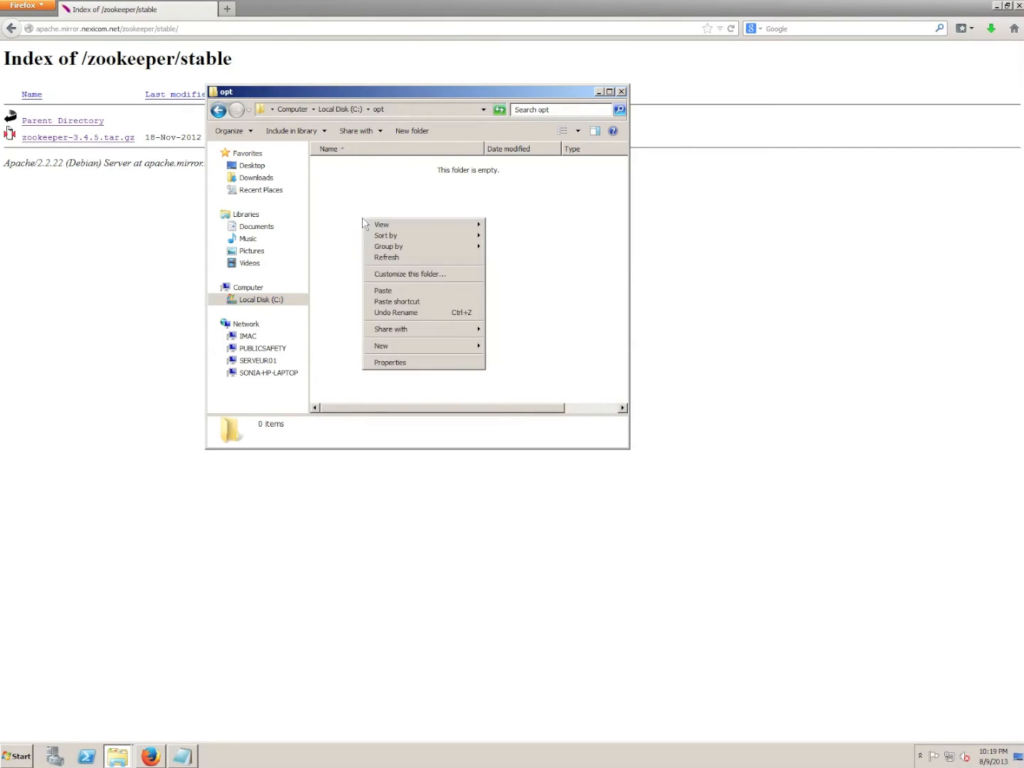
pyautogui.moveTo(420, 348)
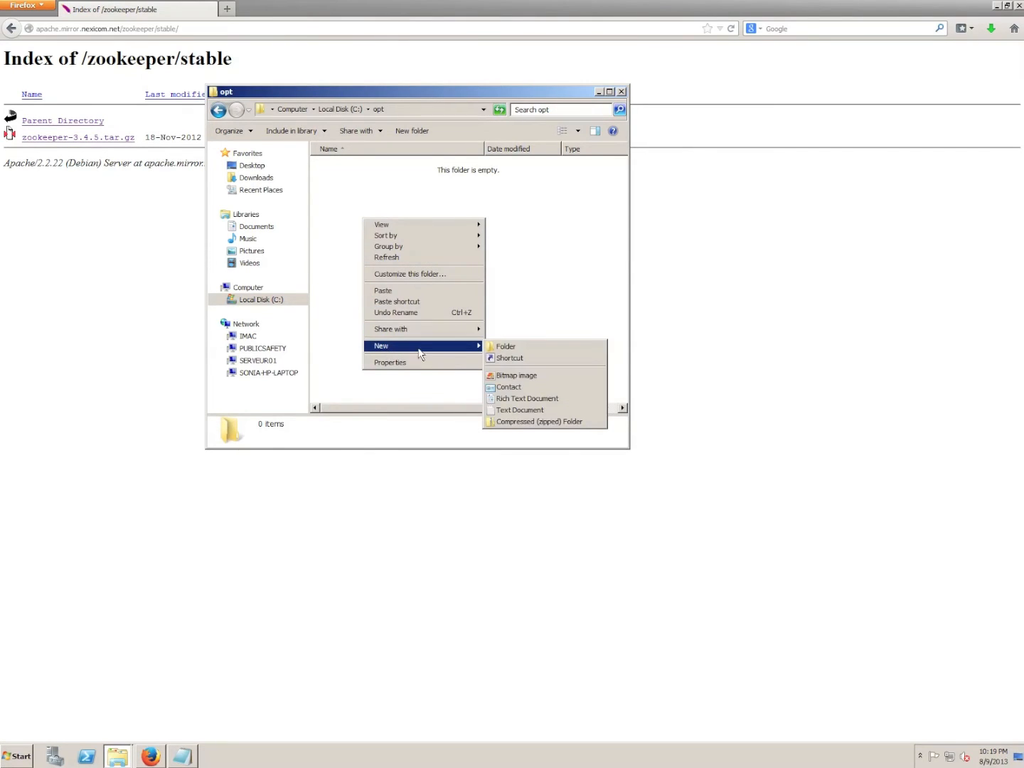
pyautogui.click(504, 346)
pyautogui.write('z')
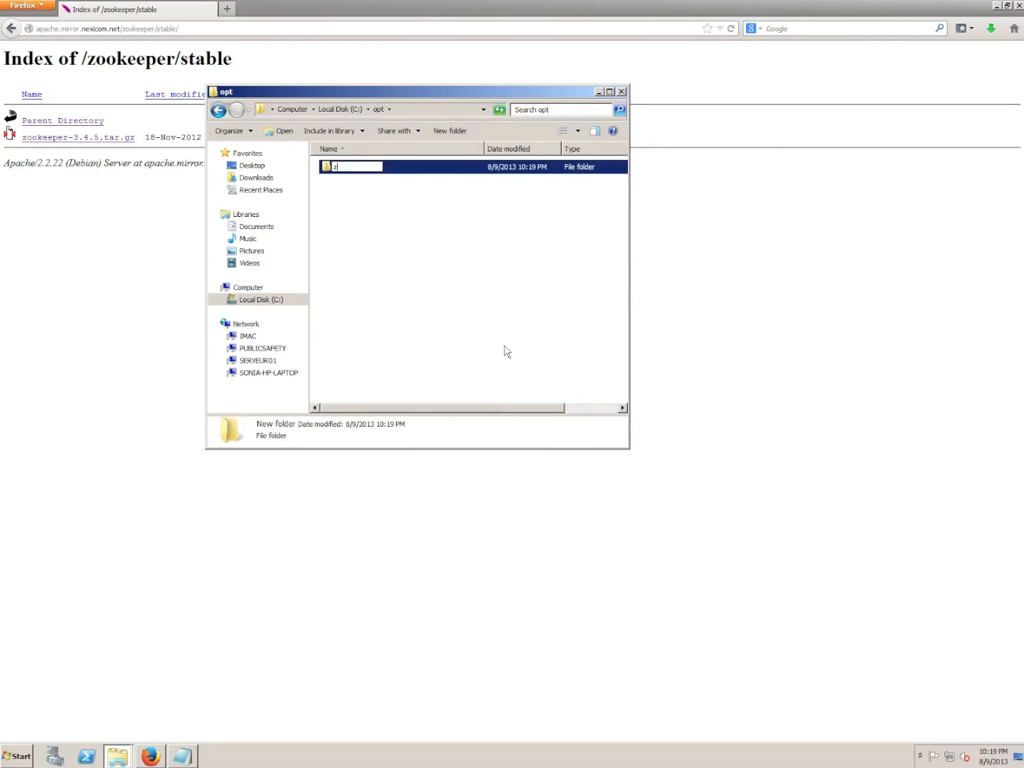
pyautogui.write('ookeeper')
pyautogui.press('Return')
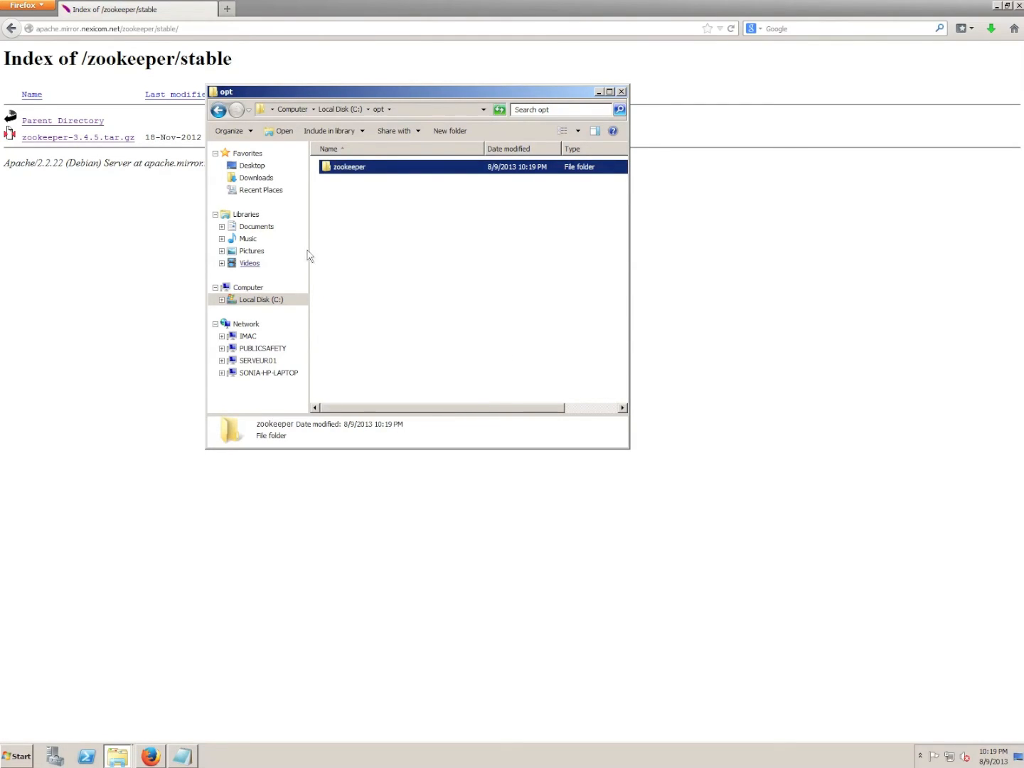
# - Create a folder named data inside C:\opt\zookeeper
pyautogui.doubleClick(329, 168)
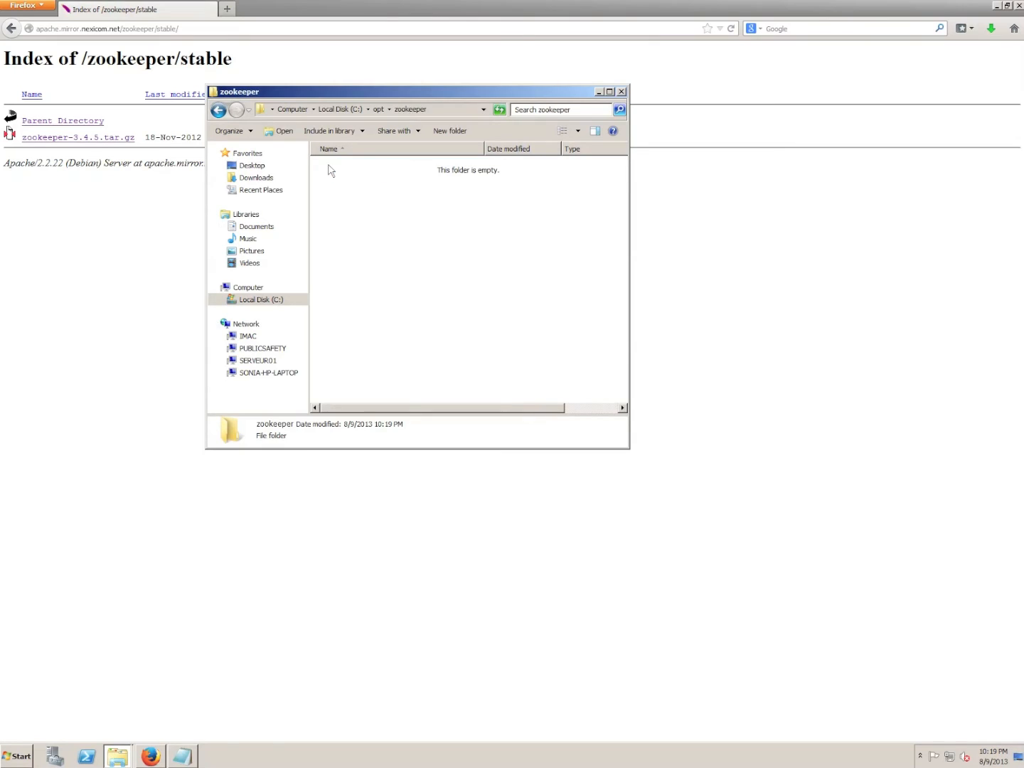
pyautogui.rightClick(349, 230)
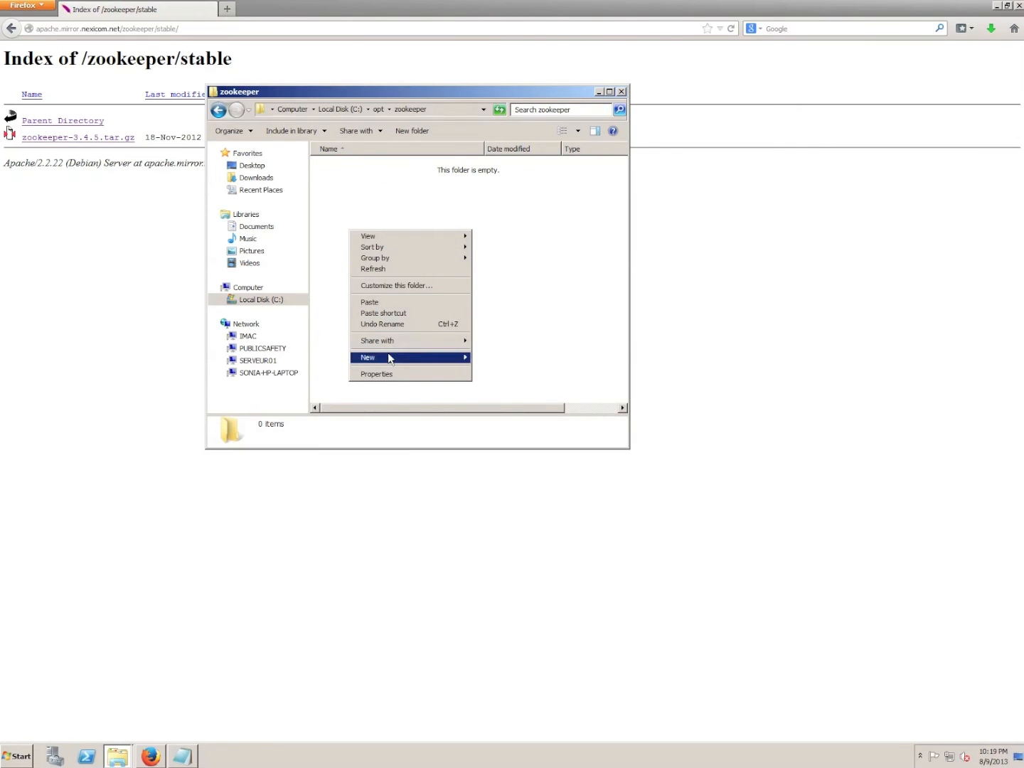
pyautogui.moveTo(420, 356)
pyautogui.click(490, 359)
pyautogui.write('data')
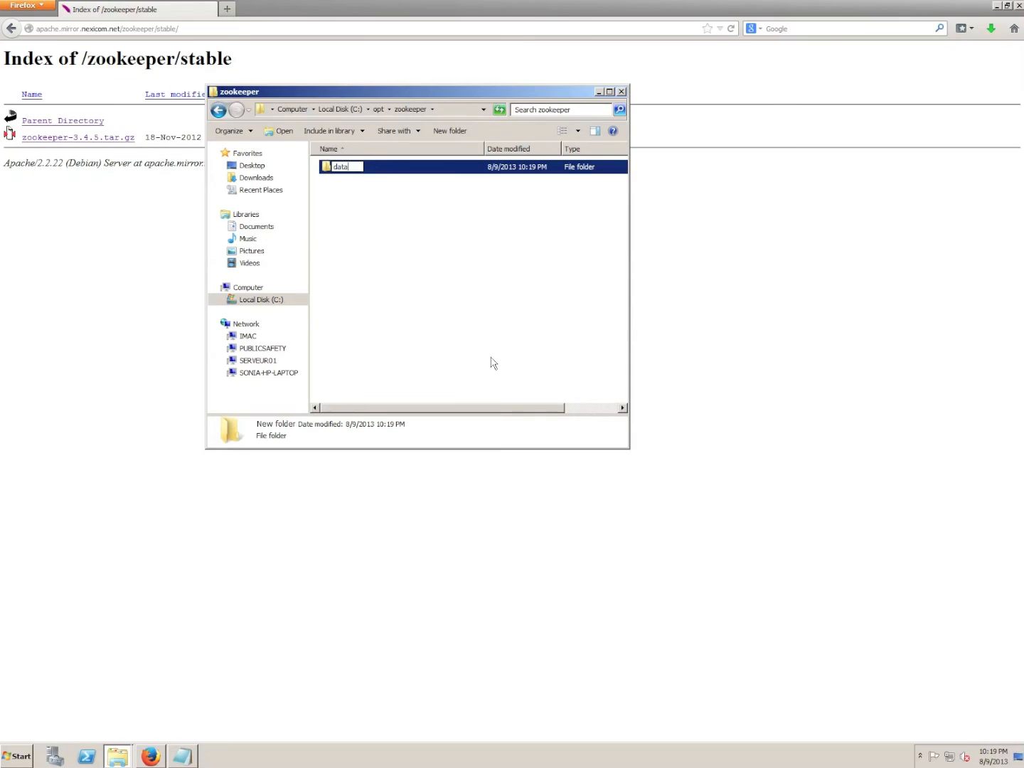
pyautogui.press('Return')
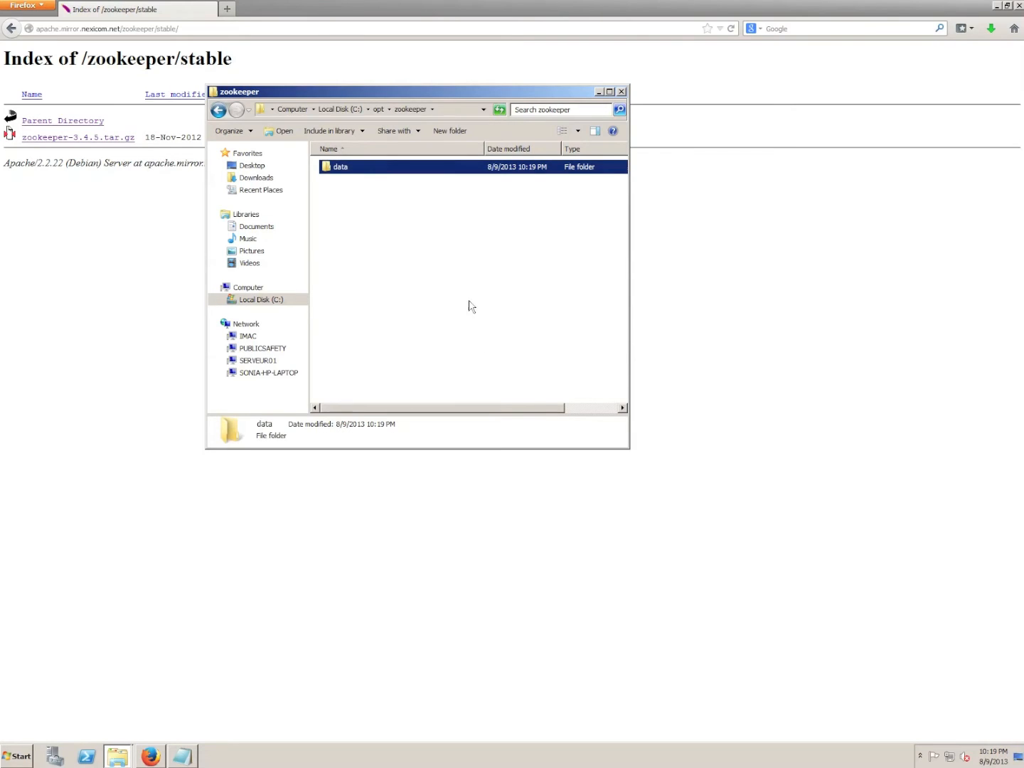
# - Paste the copied ZooKeeper 3.4.5 files and folders into C:\opt\zookeeper alongside the data folder
pyautogui.rightClick(404, 251)
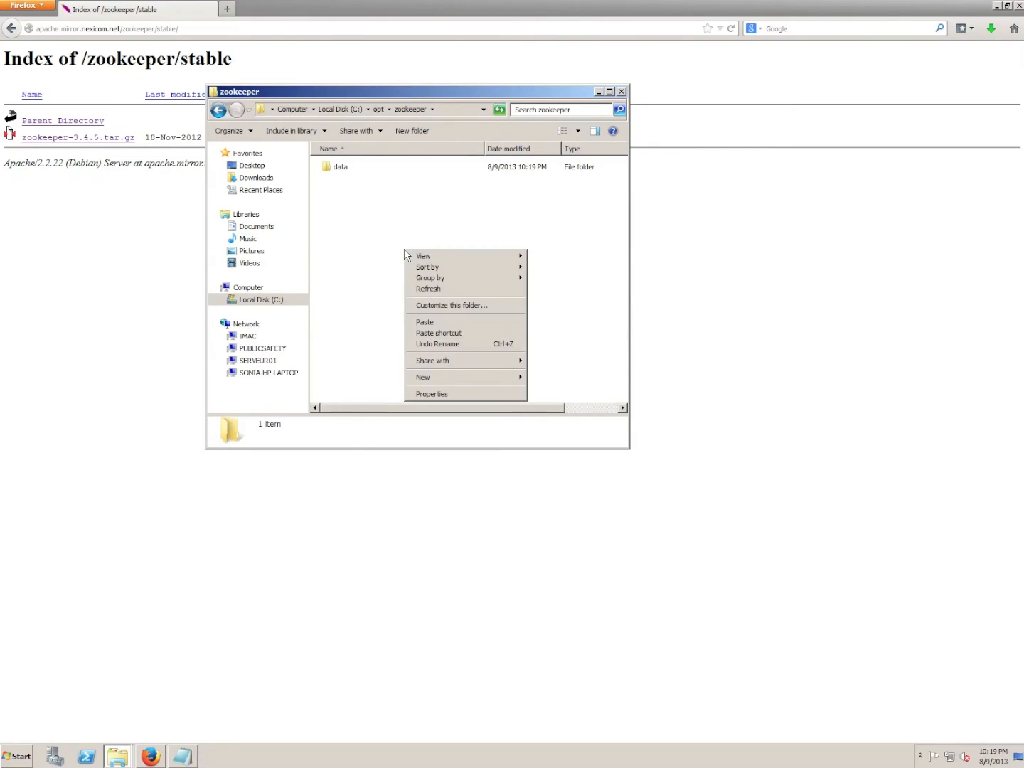
pyautogui.click(433, 325)
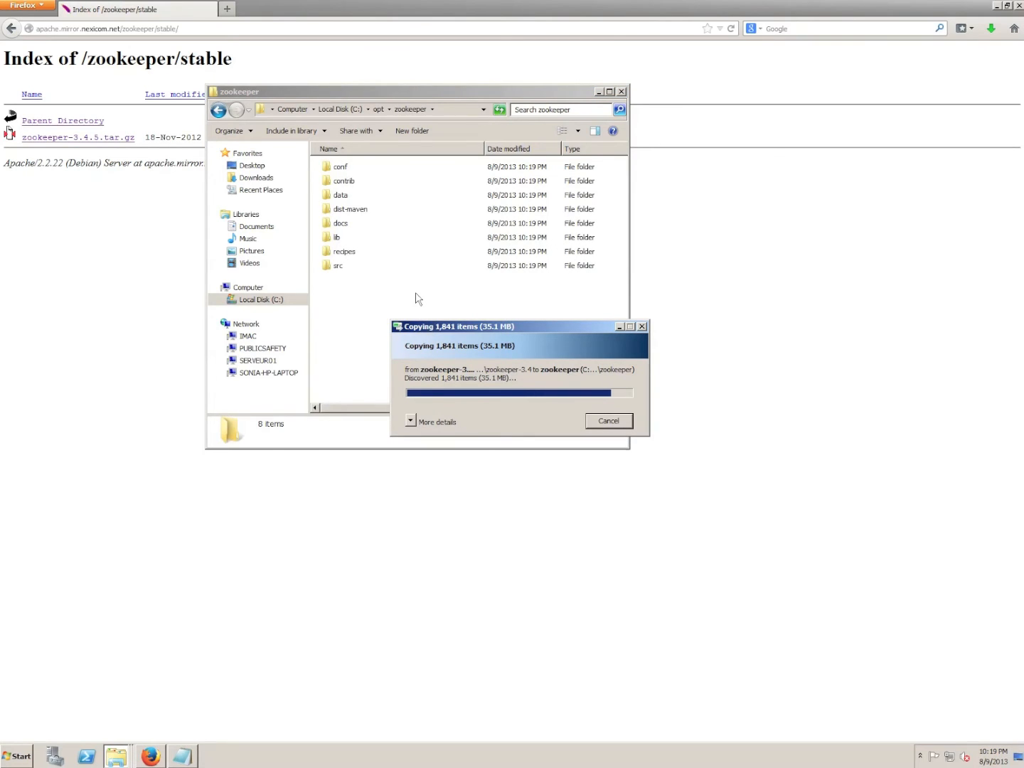
pyautogui.click(397, 222)
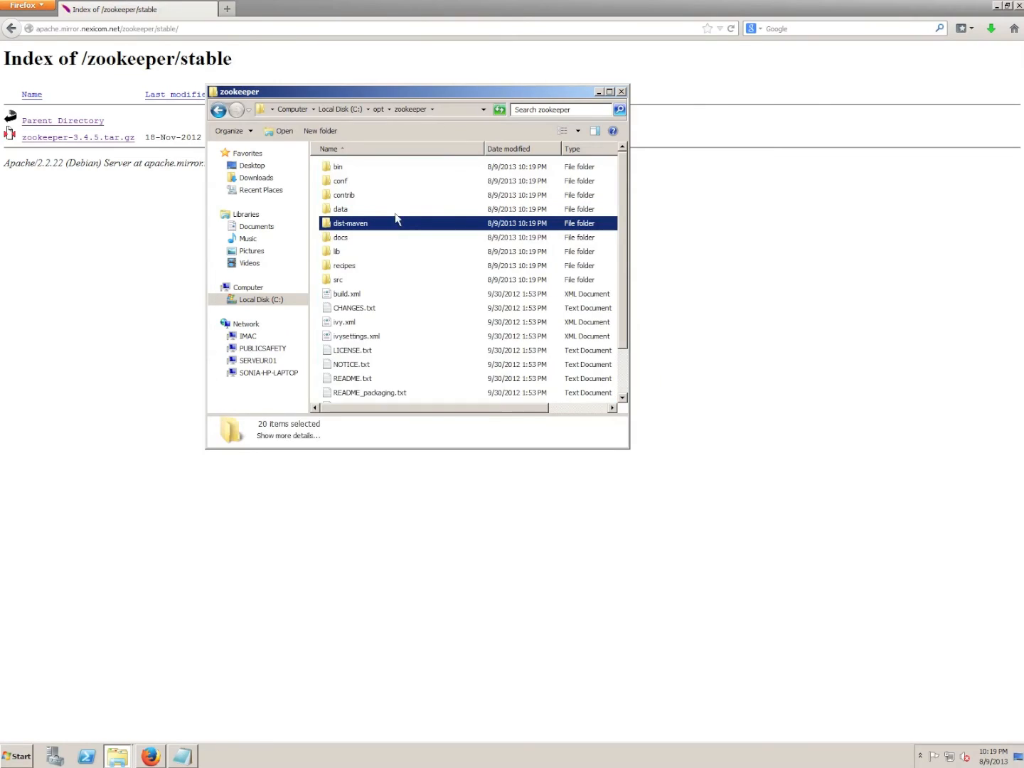
# - Duplicate zoo_sample.cfg within the conf folder of C:\opt\zookeeper
pyautogui.click(337, 183)
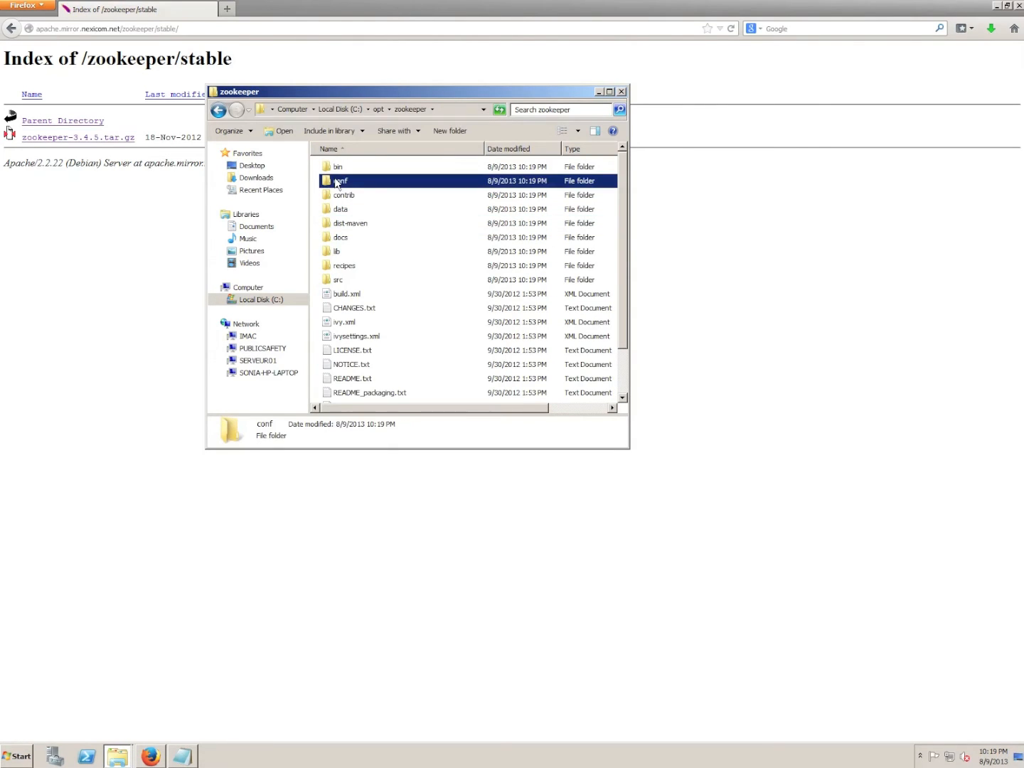
pyautogui.doubleClick(336, 182)
pyautogui.click(337, 198)
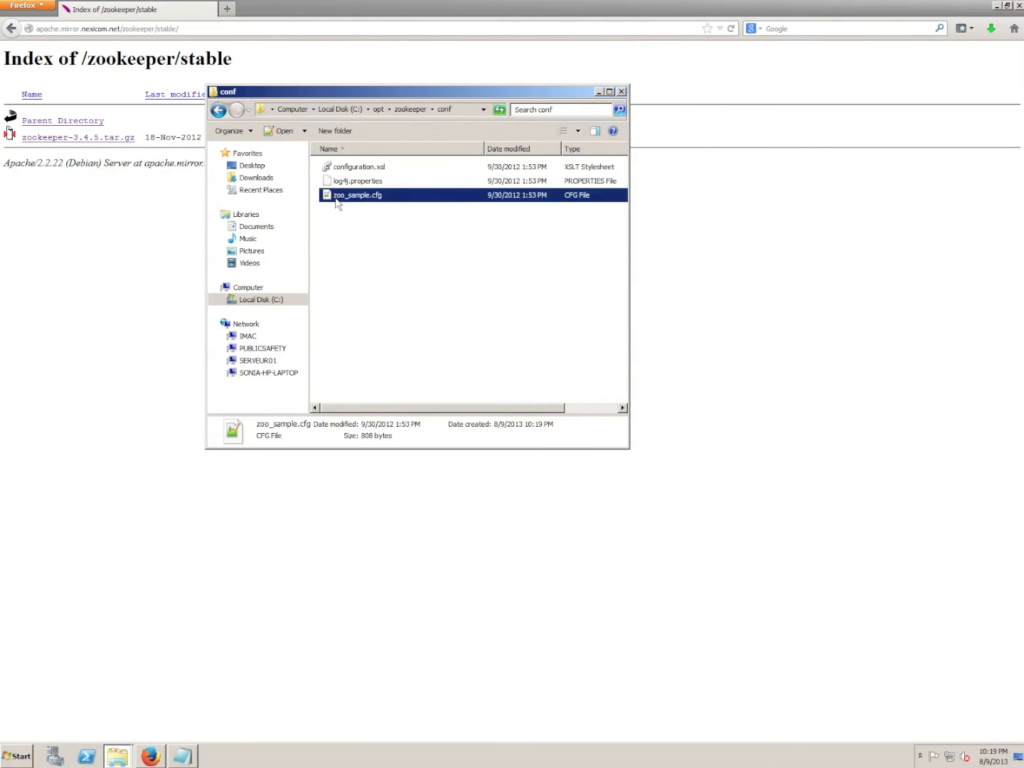
pyautogui.rightClick(337, 203)
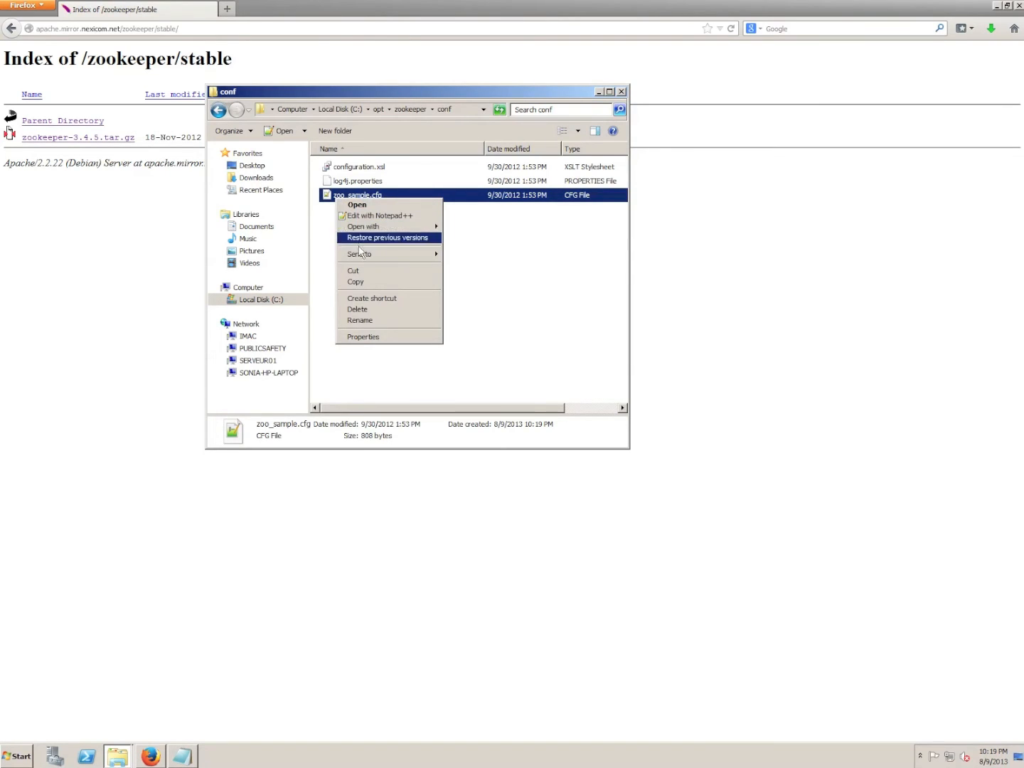
pyautogui.click(365, 282)
pyautogui.click(368, 270)
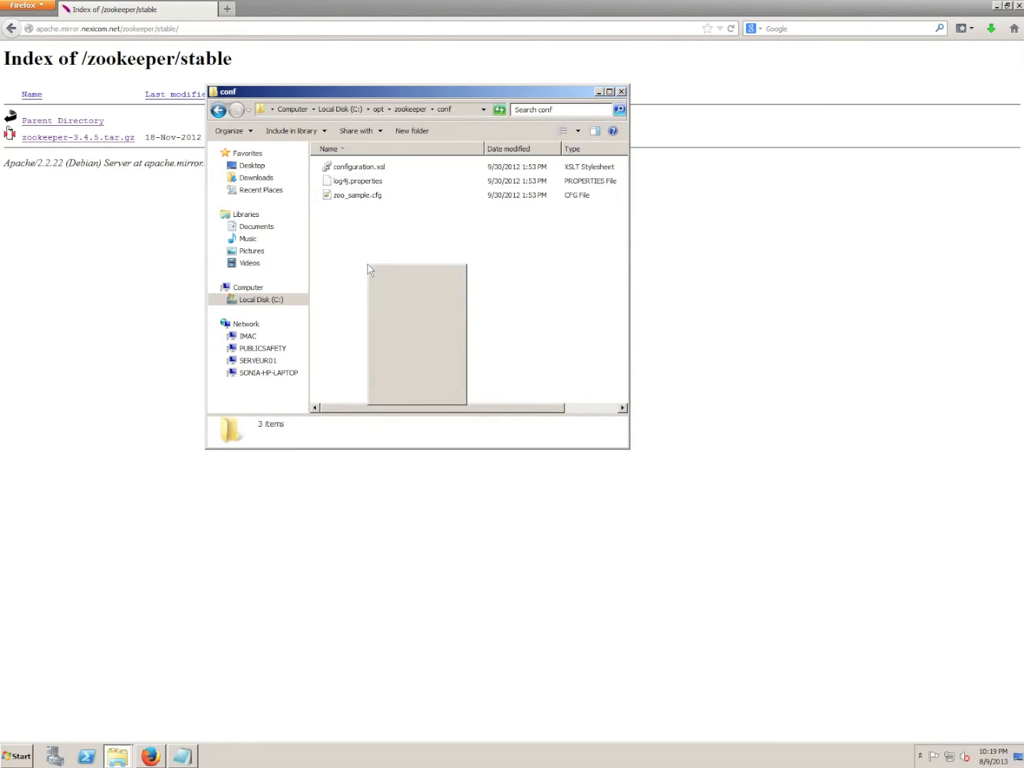
pyautogui.click(407, 334)
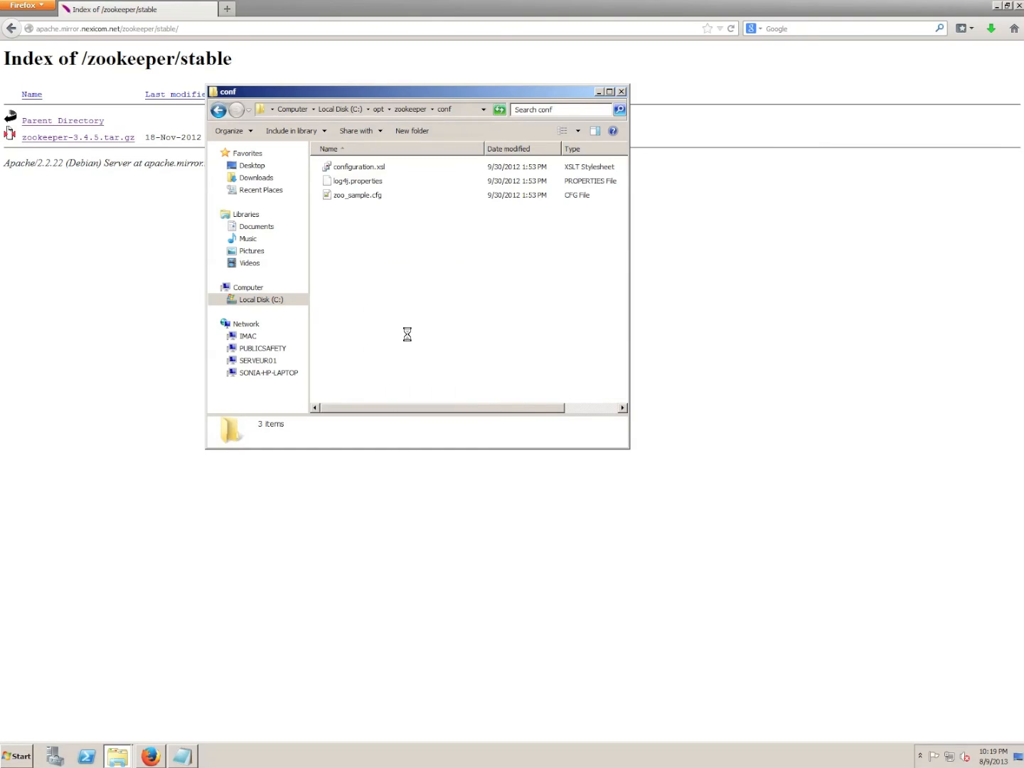
# - Rename the duplicate of zoo_sample.cfg as zoo.cfg
pyautogui.click(363, 210)
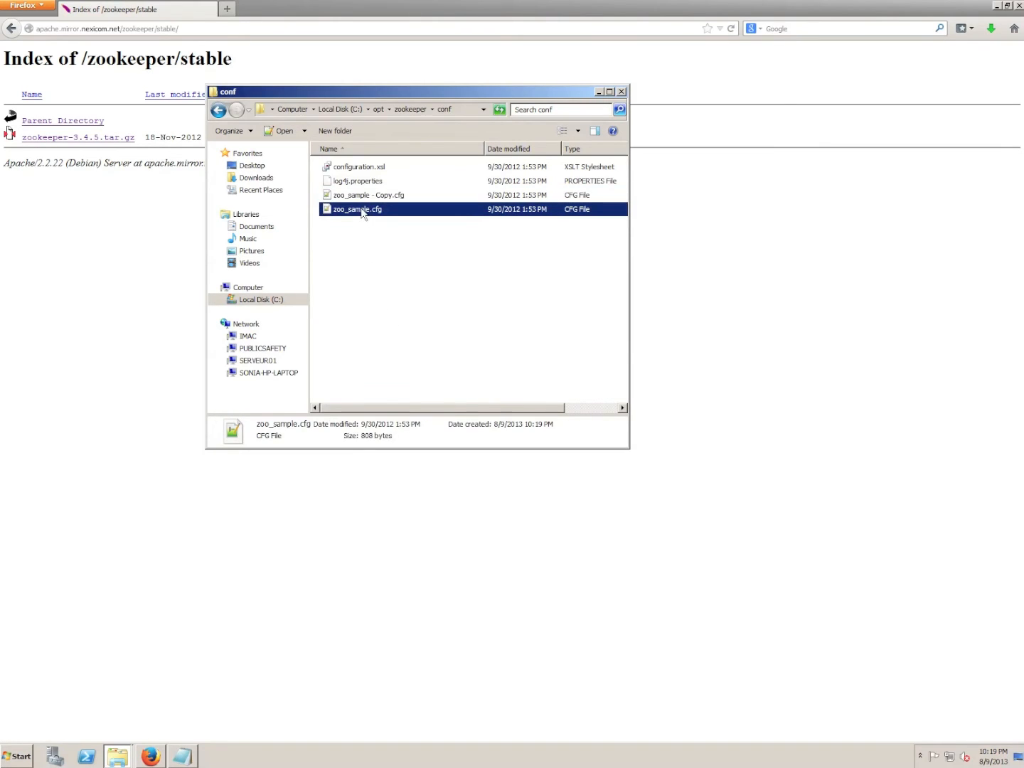
pyautogui.click(355, 196)
pyautogui.rightClick(355, 199)
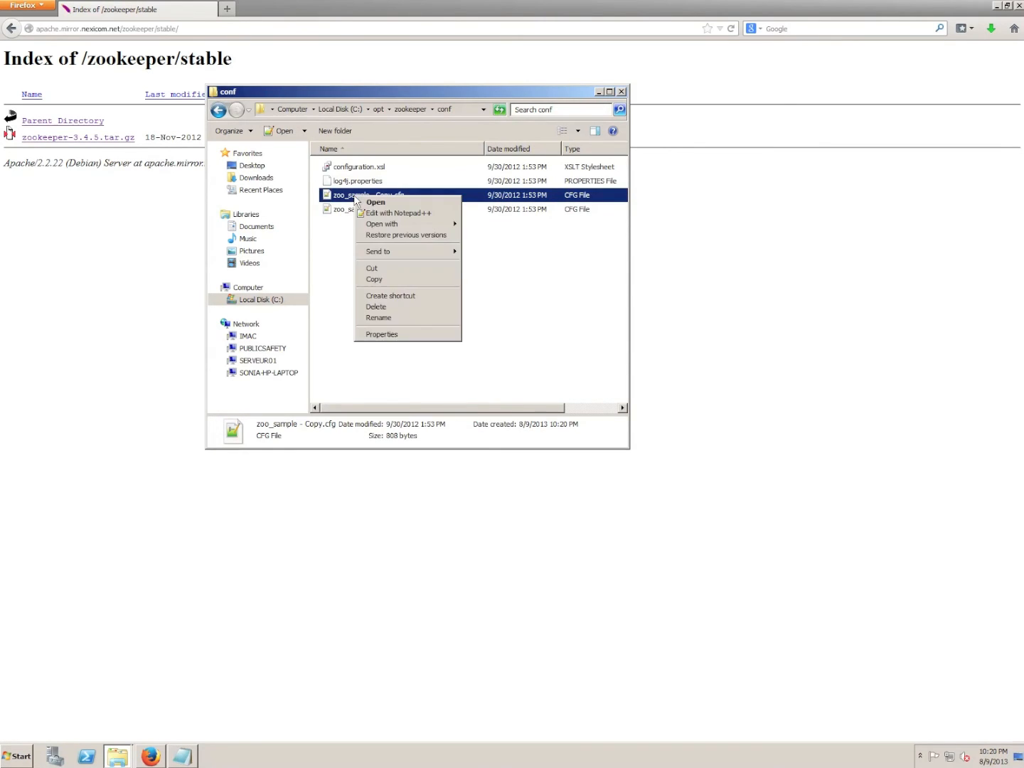
pyautogui.click(378, 318)
pyautogui.write('zoo')
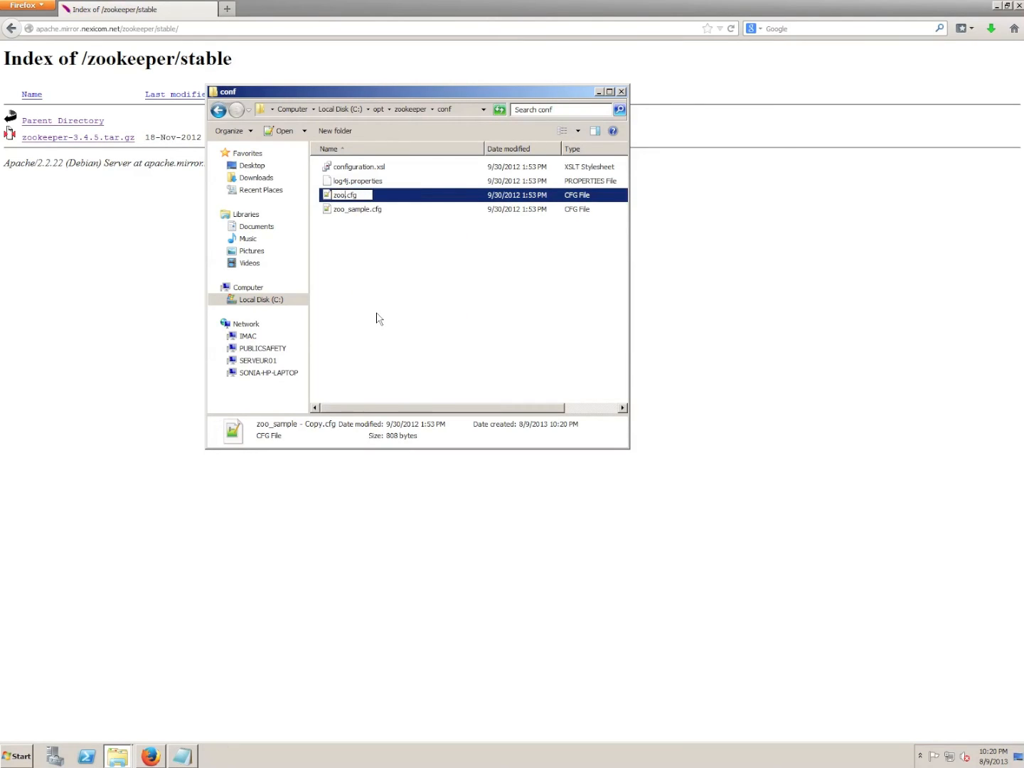
pyautogui.press('Return')
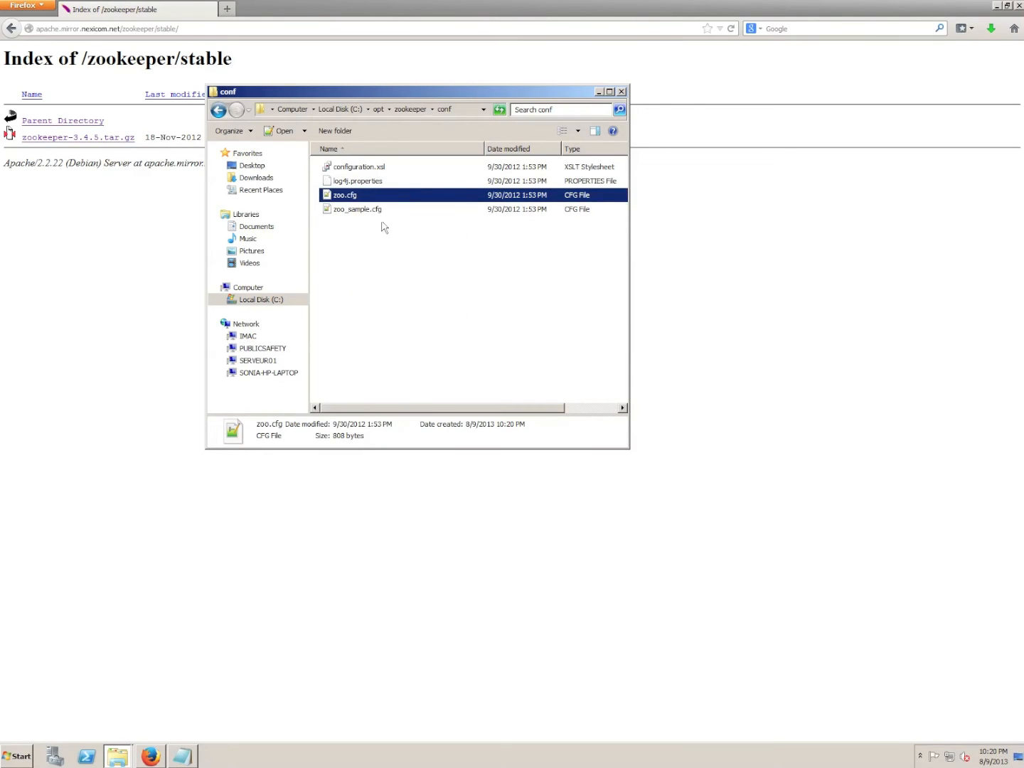
# - Edit zoo.cfg in Notepad++ to set dataDir to c:/opt/zookeeper/data, save the file and close the editor
pyautogui.rightClick(349, 198)
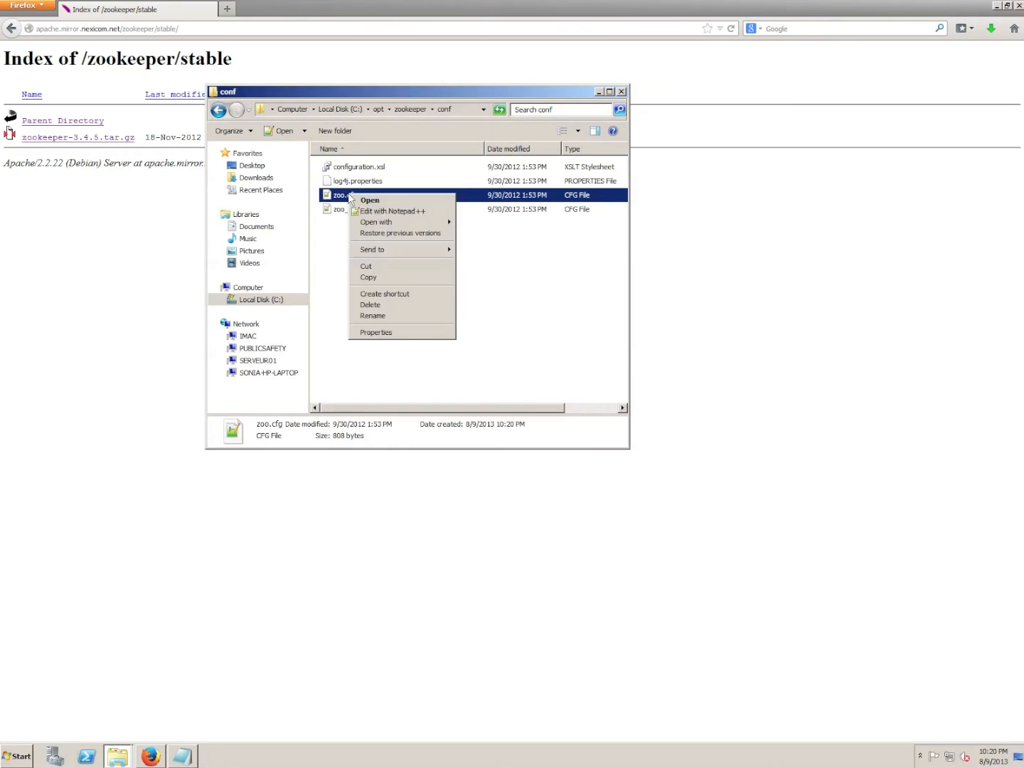
pyautogui.click(386, 212)
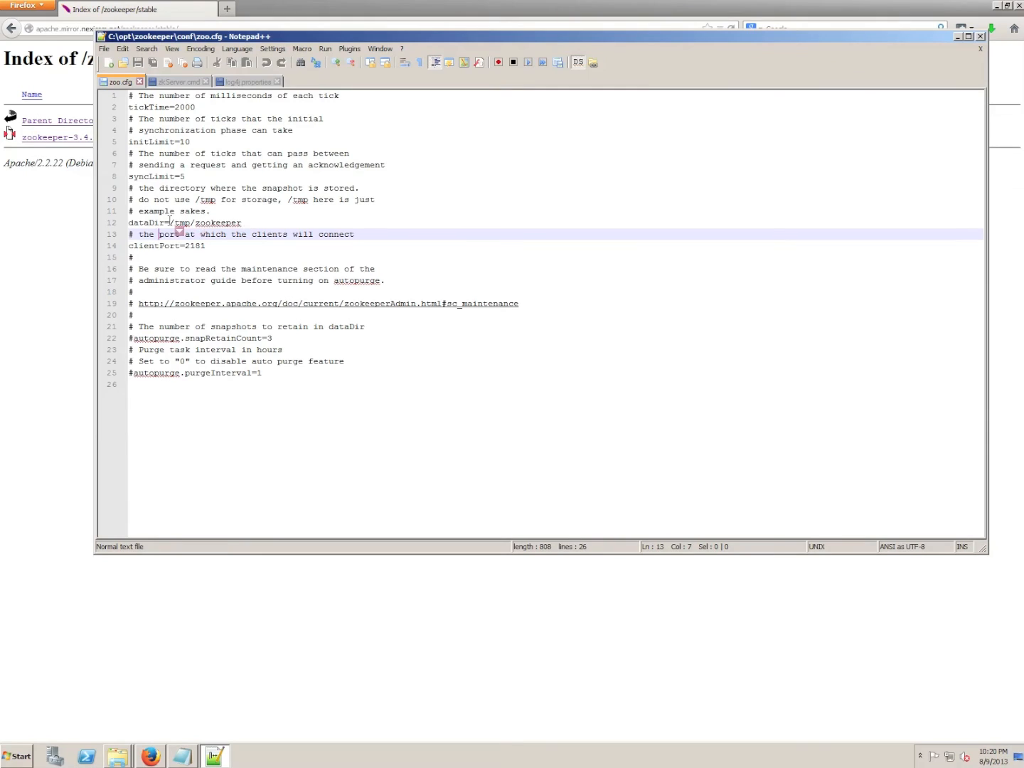
pyautogui.moveTo(170, 222); pyautogui.dragTo(250, 222)
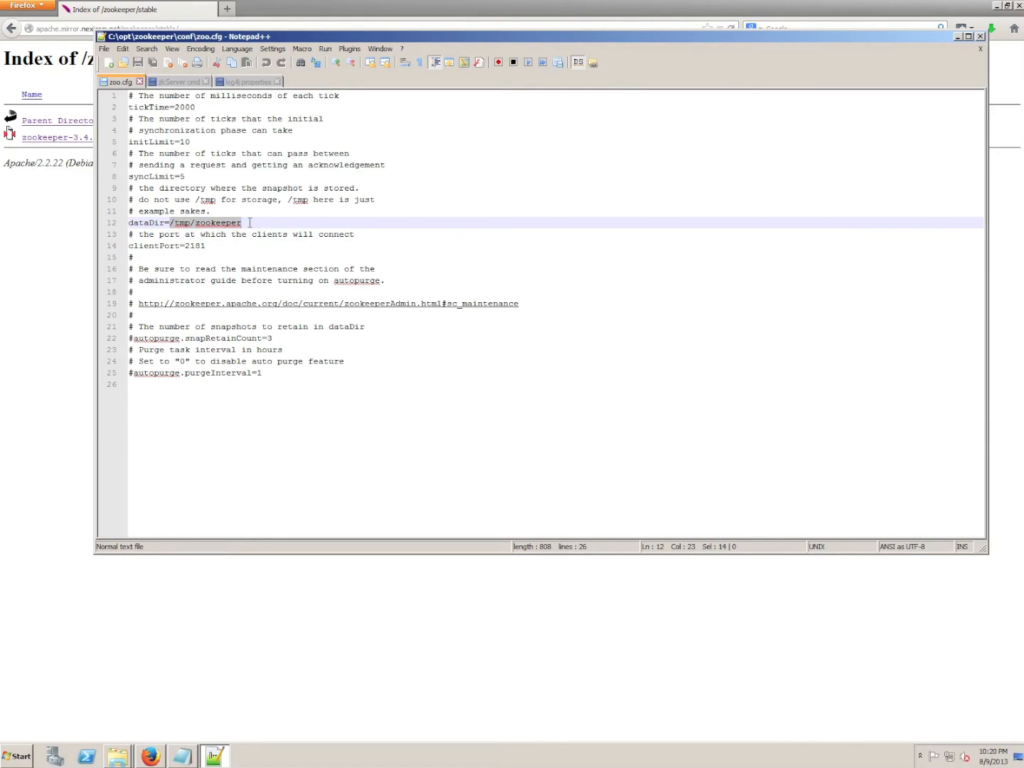
pyautogui.write('c:')
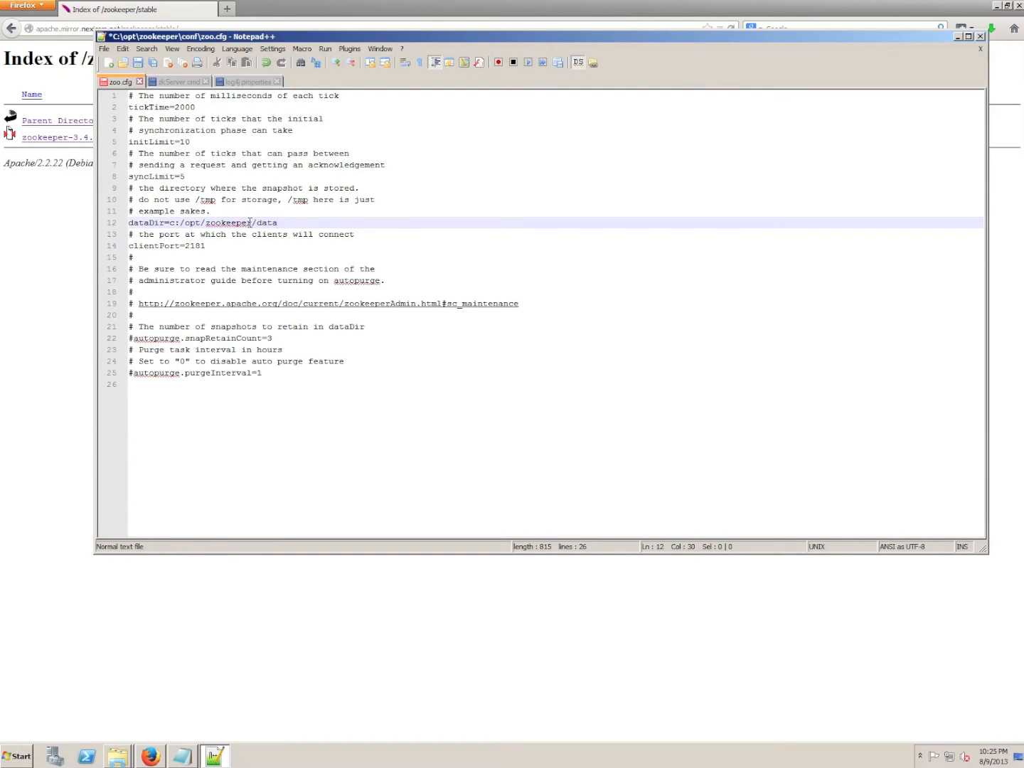
pyautogui.hotkey('ctrl', 's')
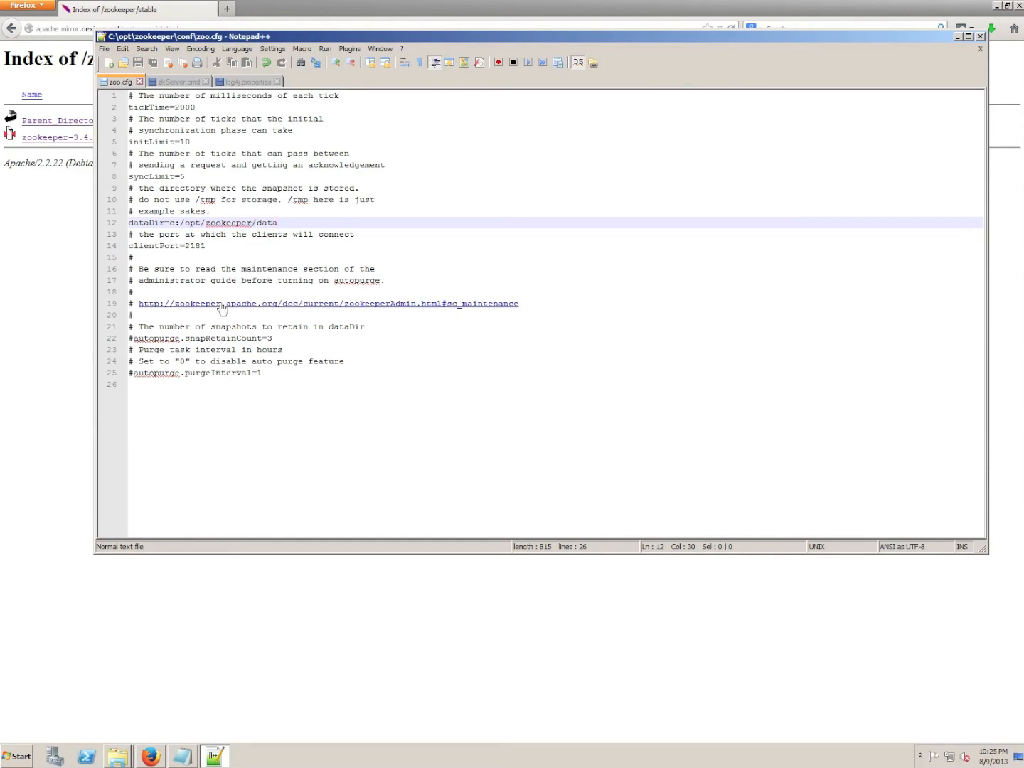
pyautogui.click(282, 425)
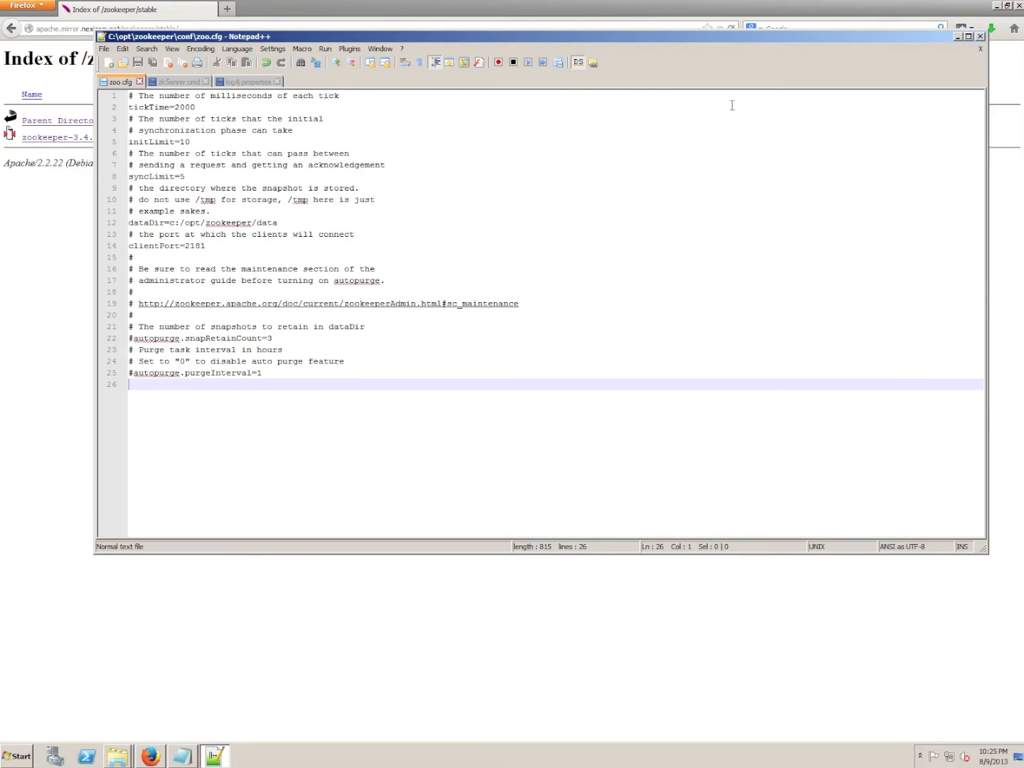
pyautogui.click(980, 36)
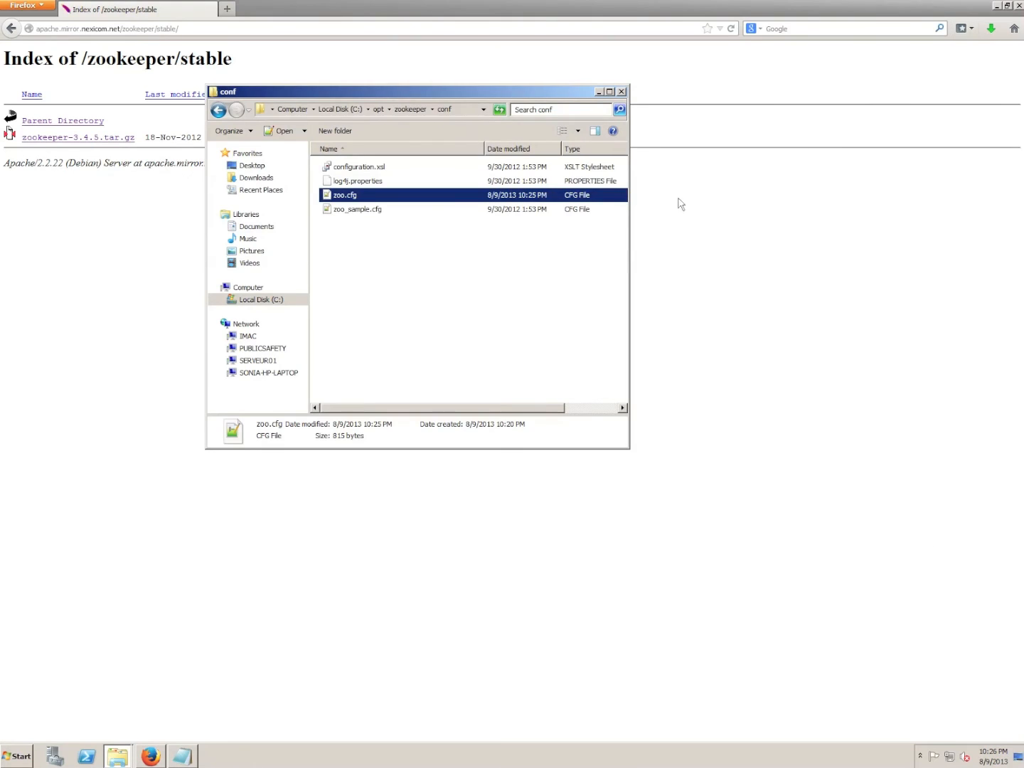
# - Edit log4j.properties in Notepad++ to uncomment the line log4j.rootLogger=DEBUG, CONSOLE, ROLLINGFILE, save the file and close the editor
pyautogui.click(480, 261)
pyautogui.click(363, 183)
pyautogui.rightClick(363, 185)
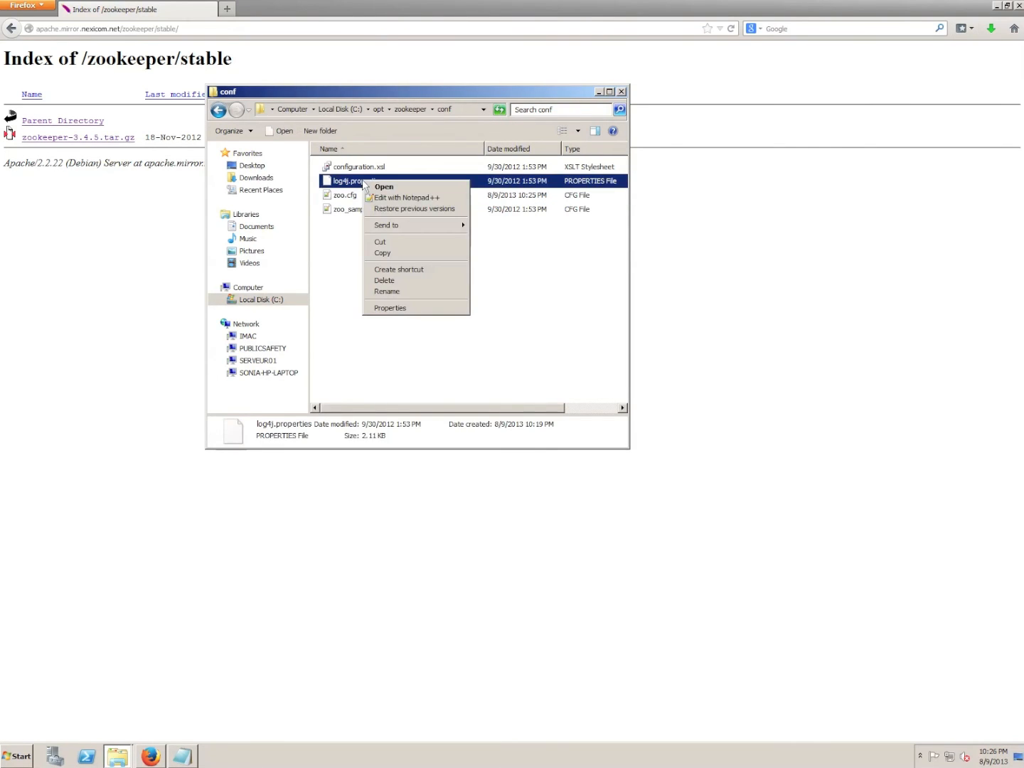
pyautogui.click(387, 200)
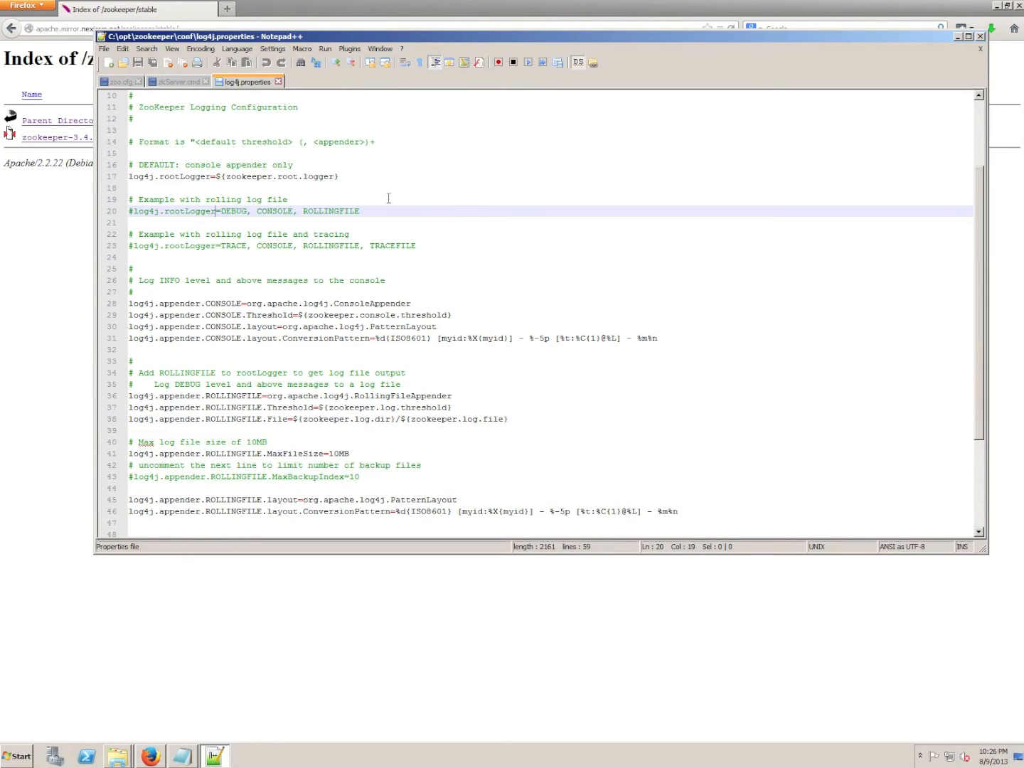
pyautogui.press('Left')
pyautogui.press('Left')
pyautogui.press('Left')
pyautogui.press('Left')
pyautogui.press('Left')
pyautogui.press('Left')
pyautogui.press('Left')
pyautogui.press('Left')
pyautogui.press('Left')
pyautogui.press('BackSpace')
pyautogui.hotkey('ctrl', 's')
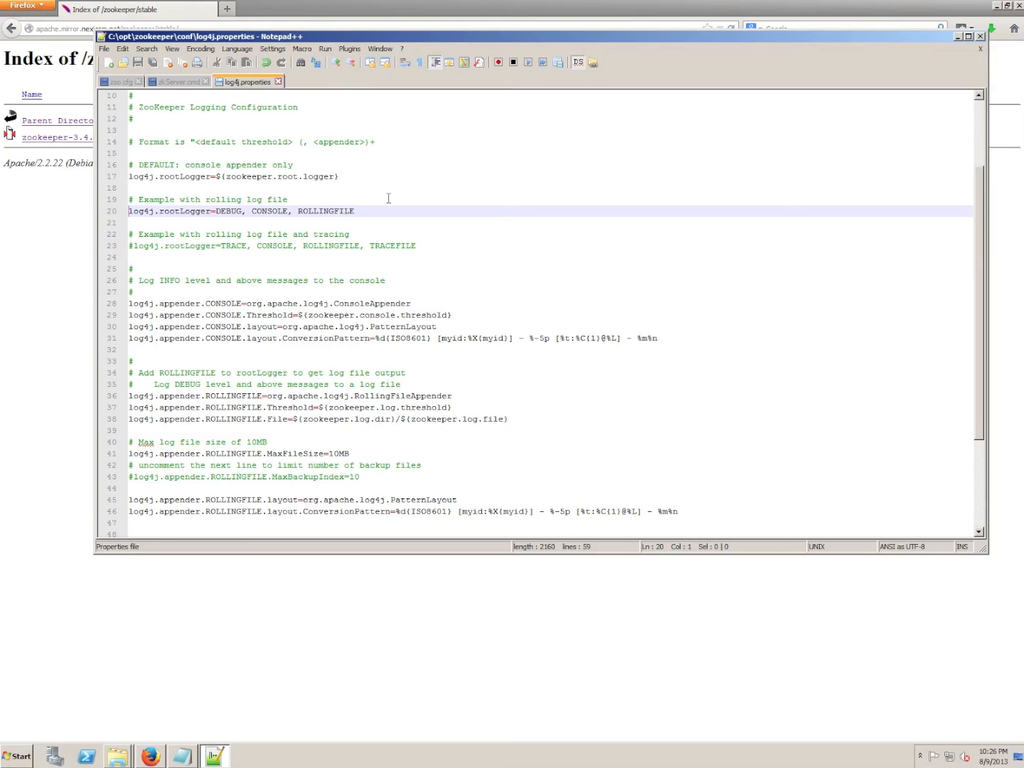
pyautogui.click(666, 189)
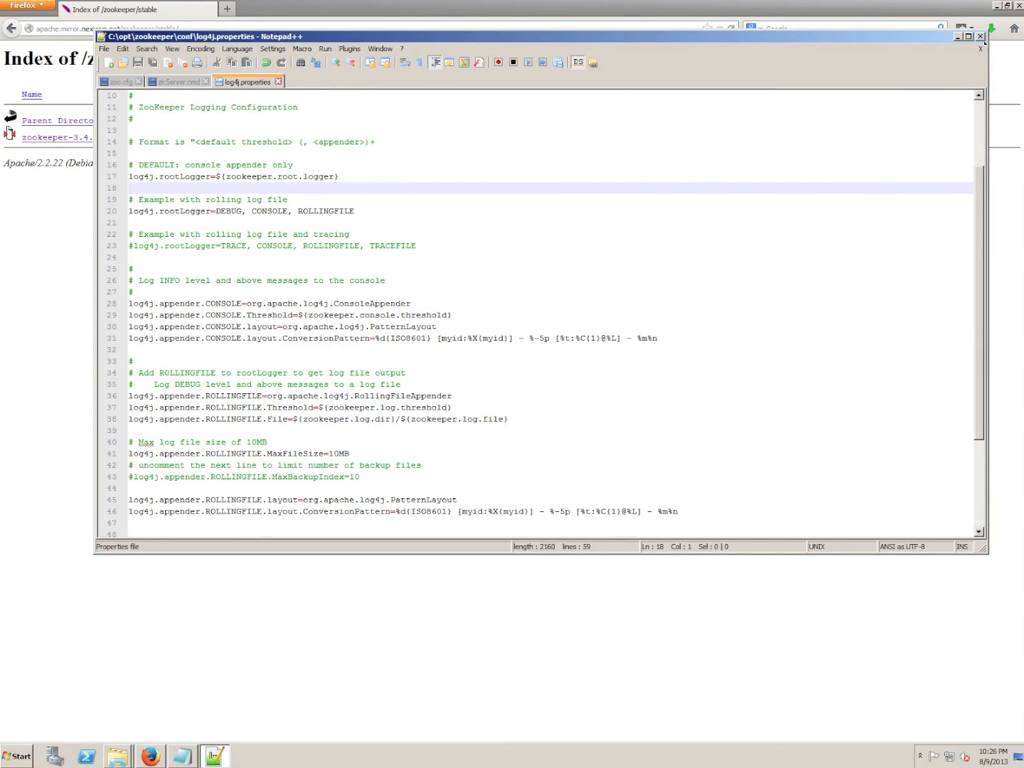
pyautogui.click(980, 36)
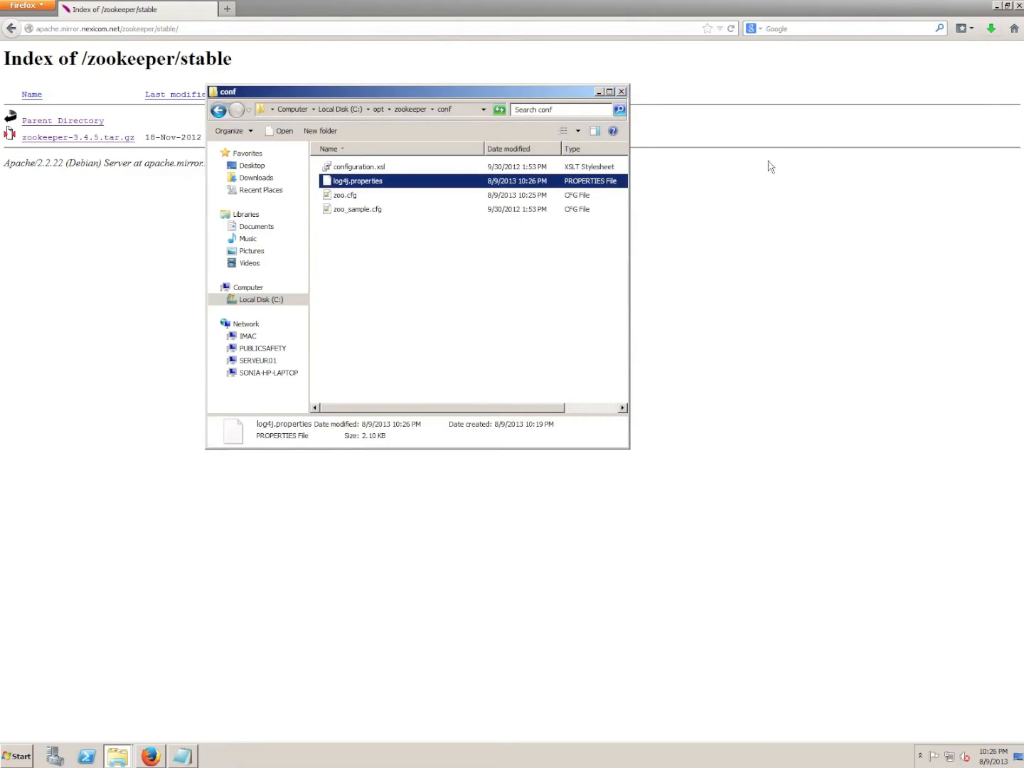
# - Start the ZooKeeper server by running zkServer.cmd from the bin folder of C:\opt\zookeeper
pyautogui.click(516, 287)
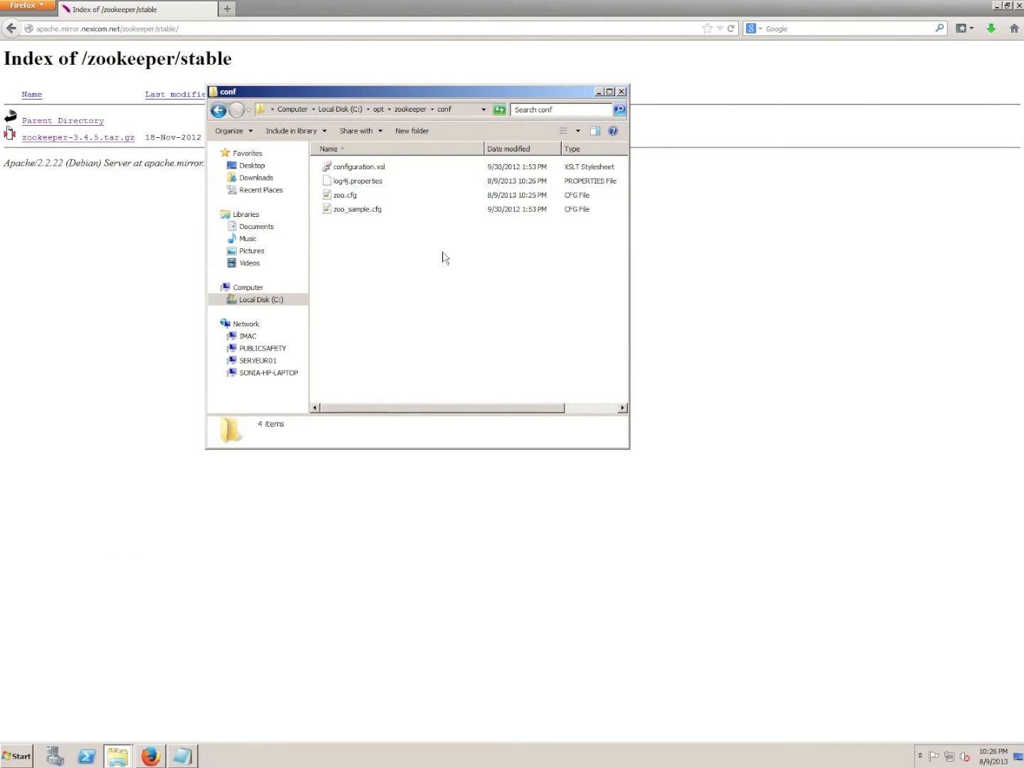
pyautogui.click(218, 110)
pyautogui.click(427, 363)
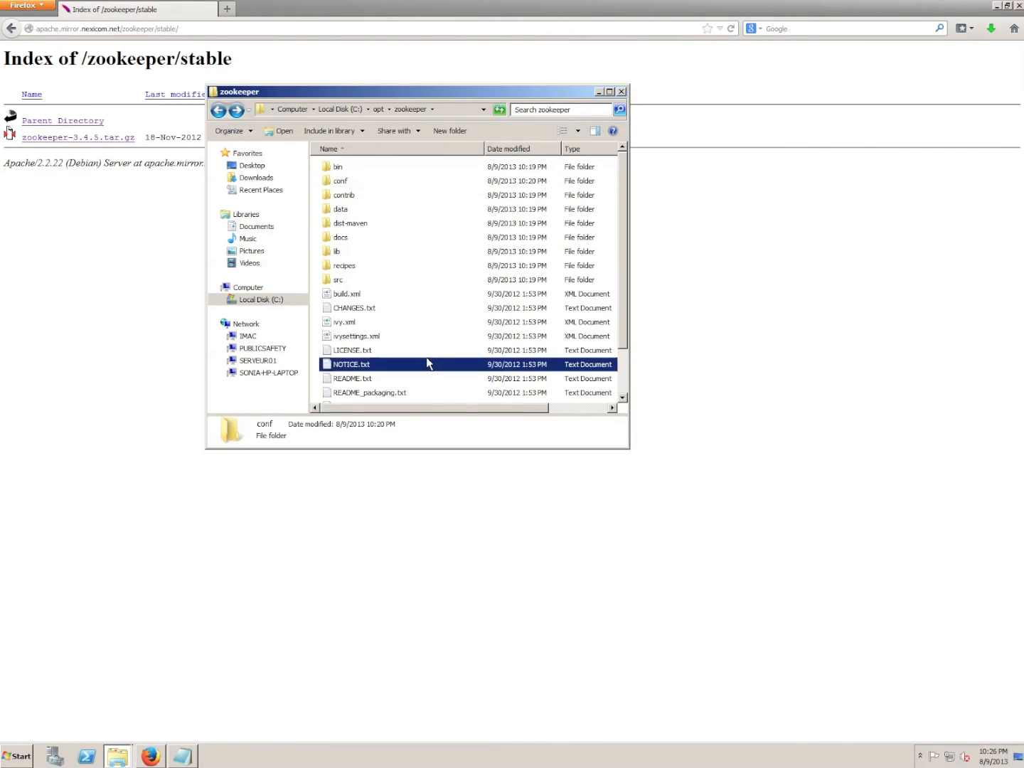
pyautogui.scroll(-3, 426, 357)
pyautogui.scroll(3, 425, 357)
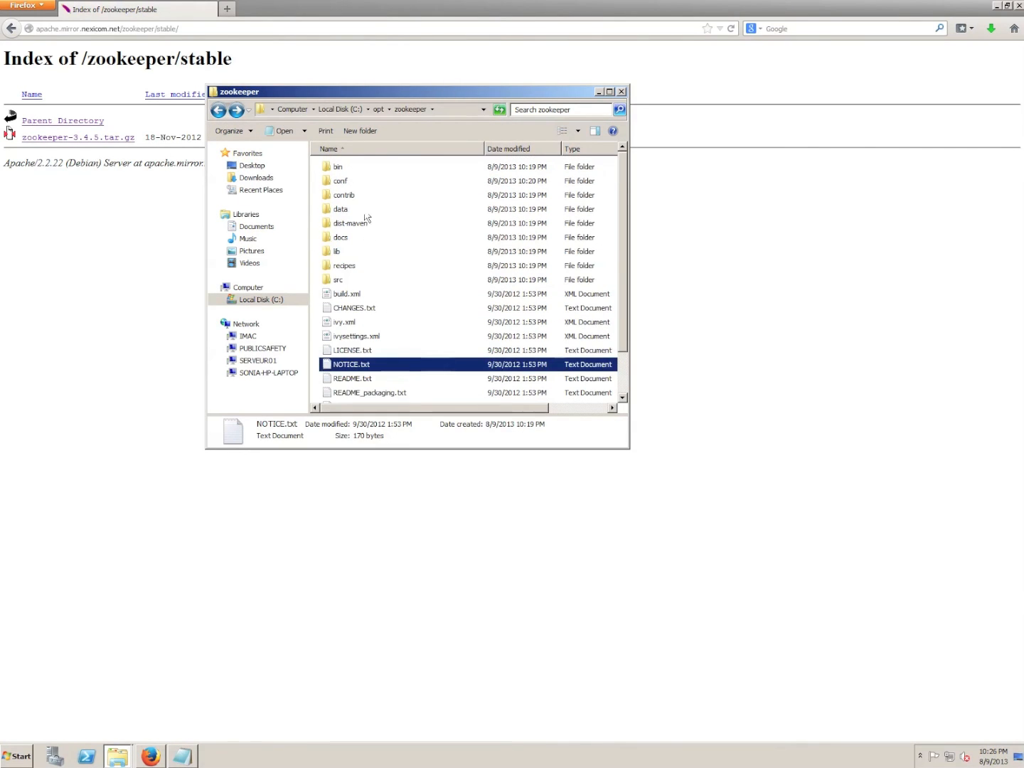
pyautogui.doubleClick(337, 168)
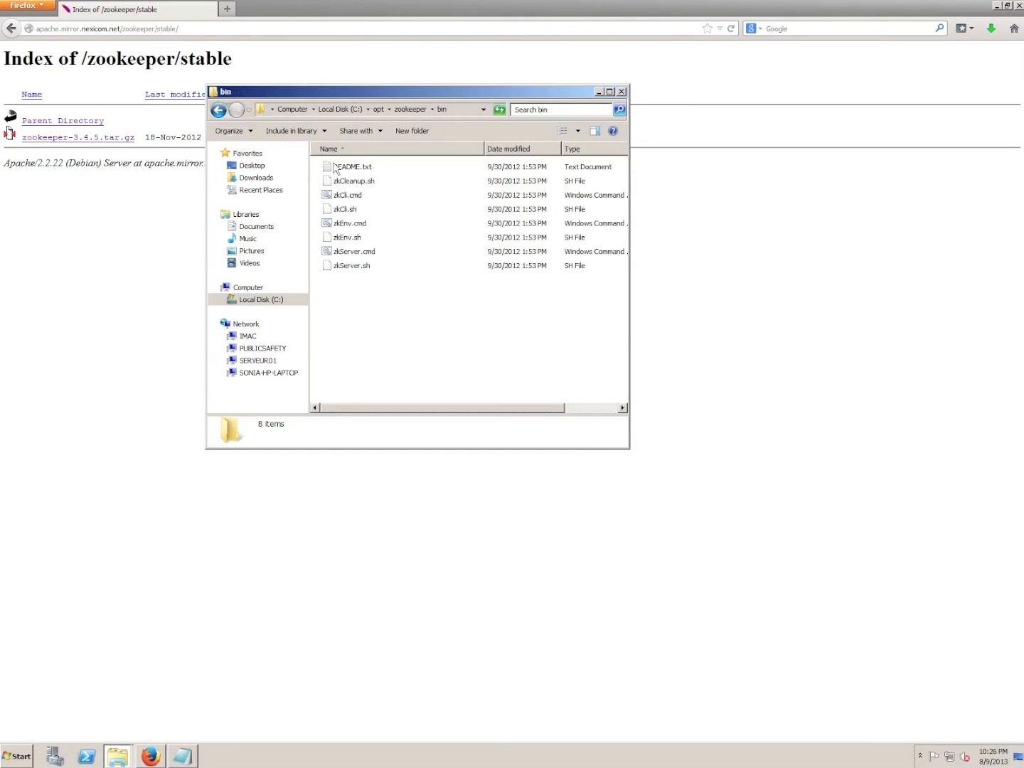
pyautogui.click(350, 253)
pyautogui.doubleClick(349, 253)
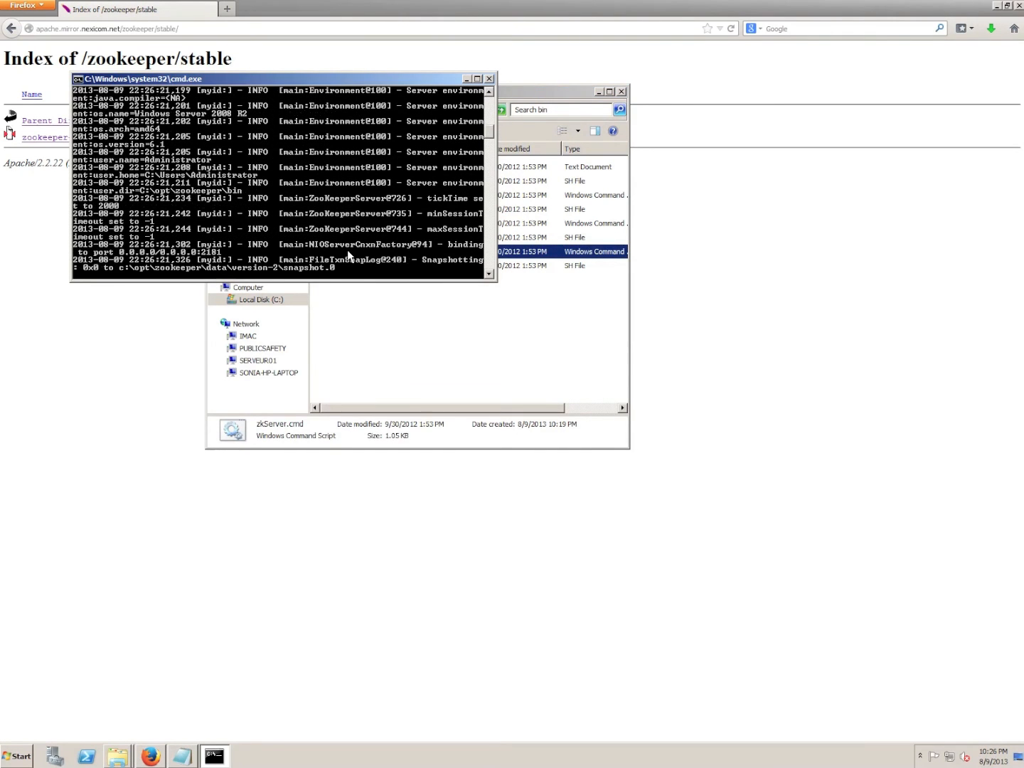
# - Open zookeeper.log from C:\opt\zookeeper in Notepad++, review the server startup entries through the end of the file, and close the editor
pyautogui.click(385, 340)
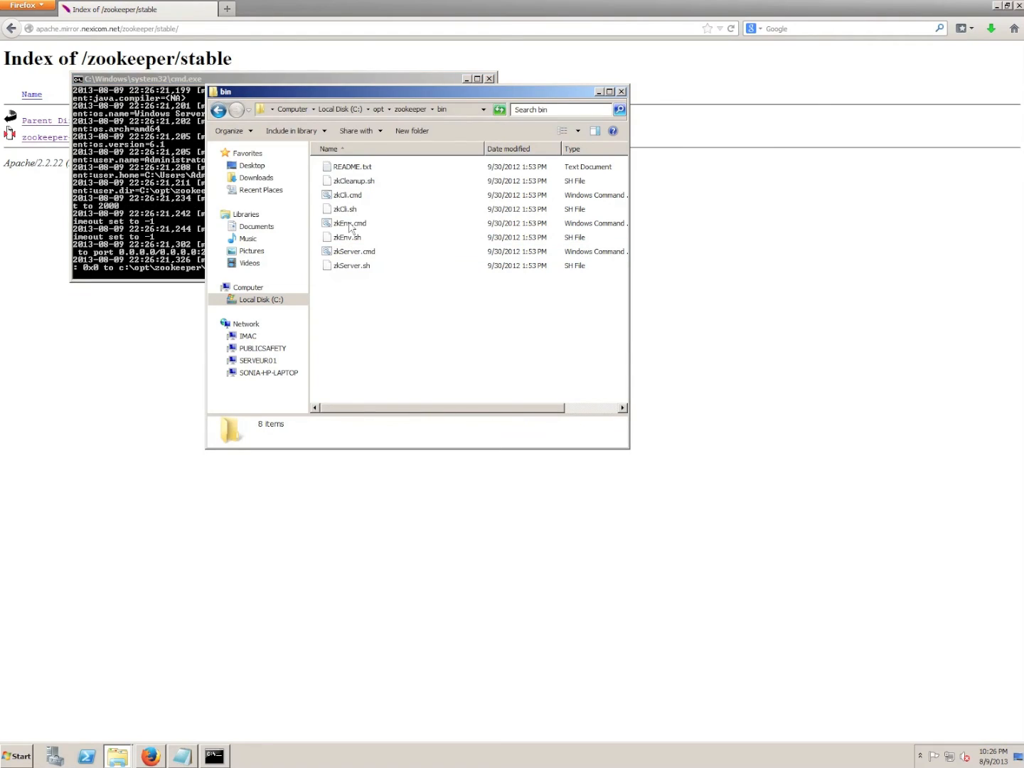
pyautogui.click(218, 110)
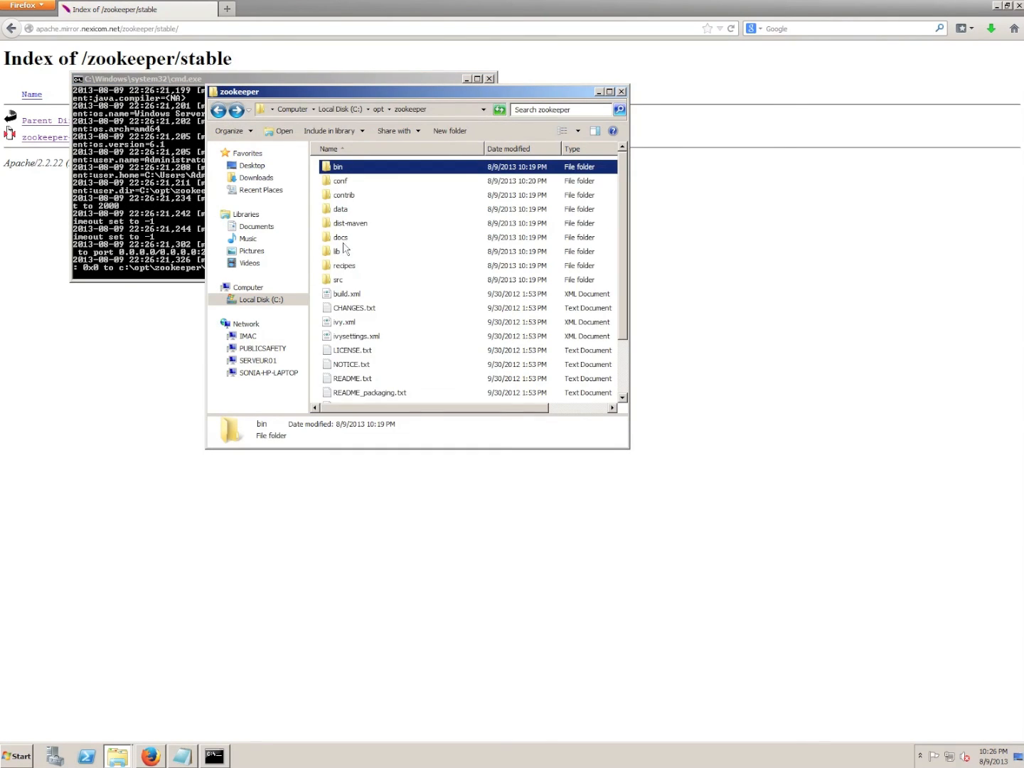
pyautogui.scroll(-2, 349, 304)
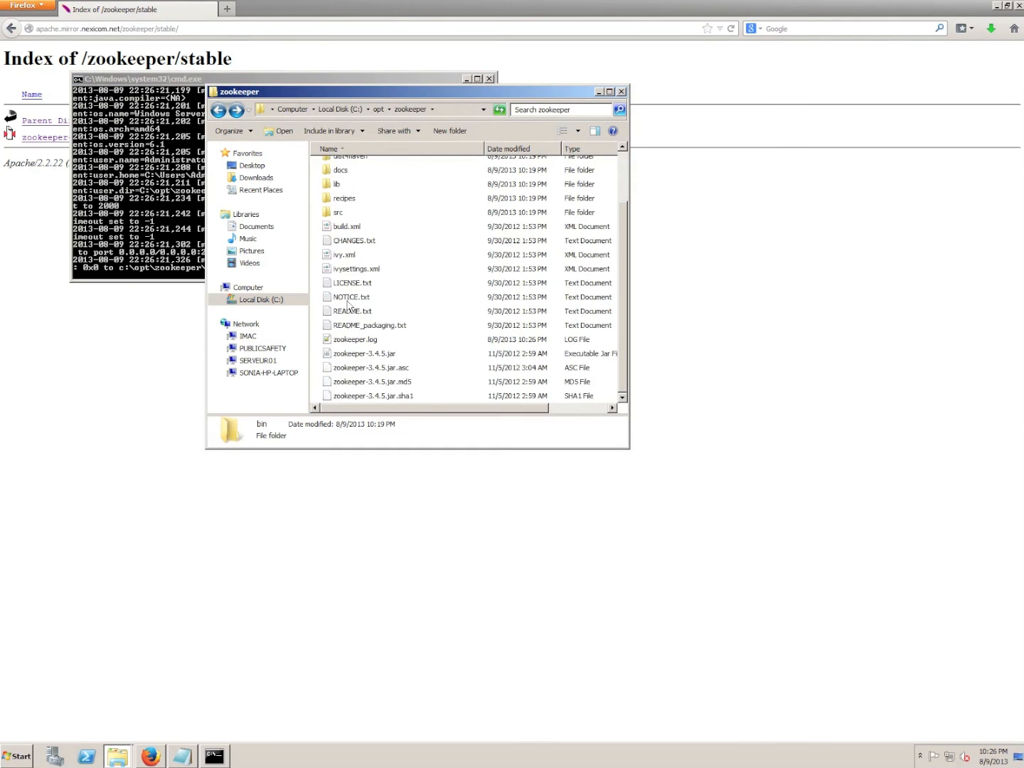
pyautogui.doubleClick(359, 340)
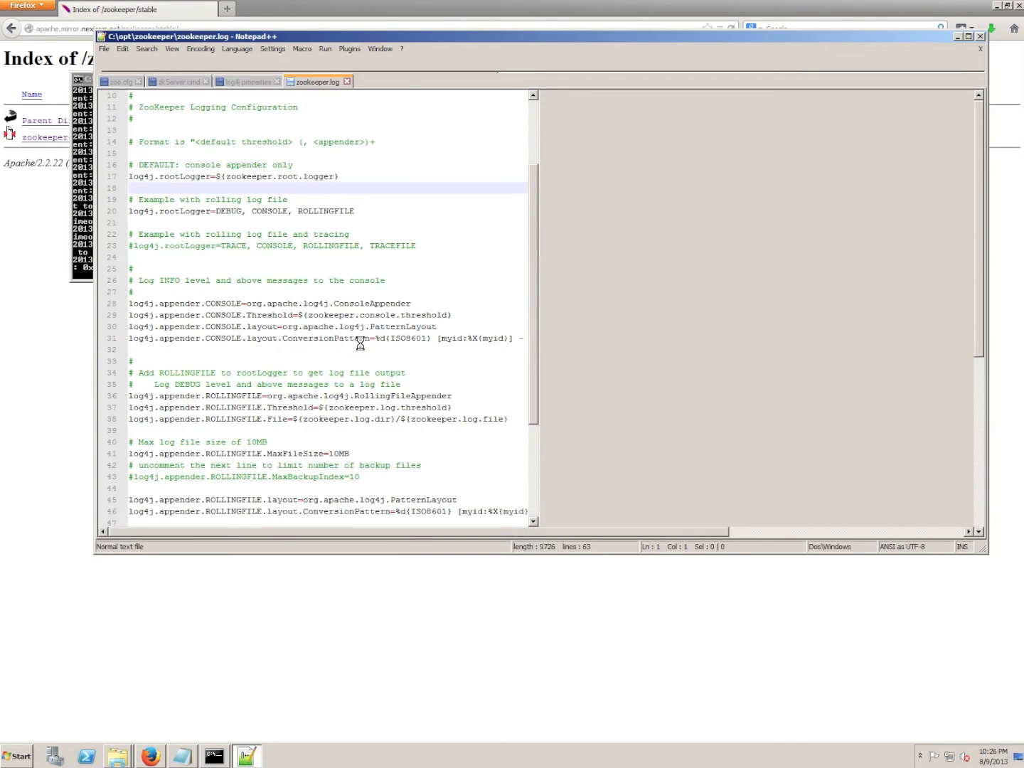
pyautogui.scroll(-9, 361, 344)
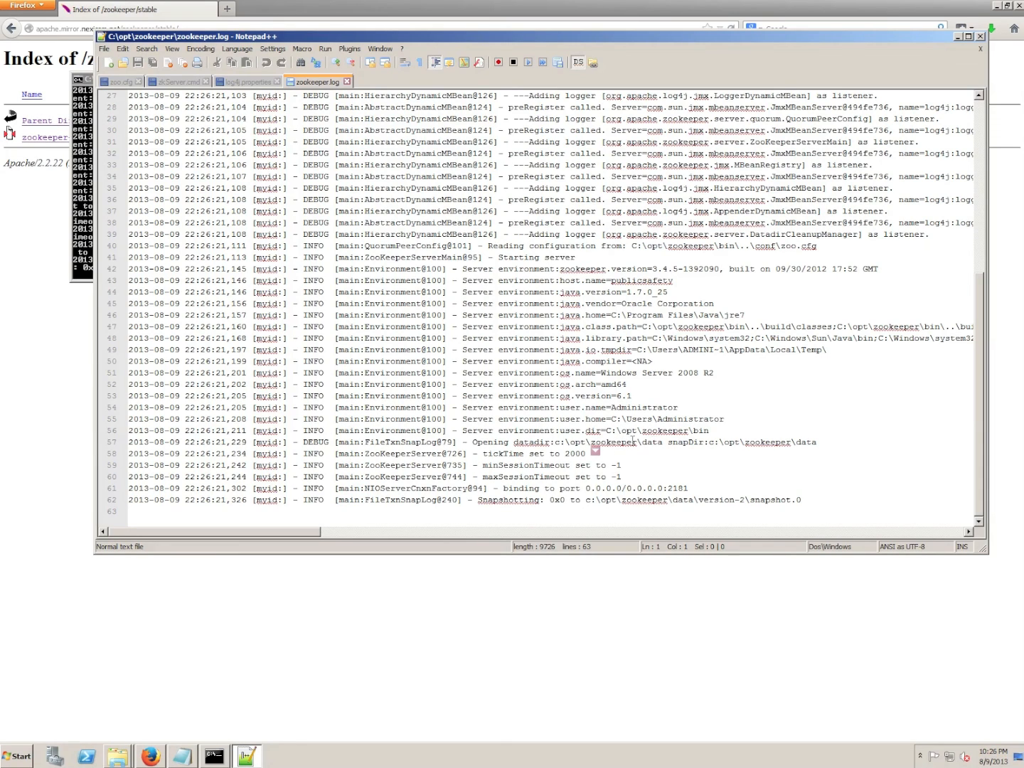
pyautogui.click(768, 499)
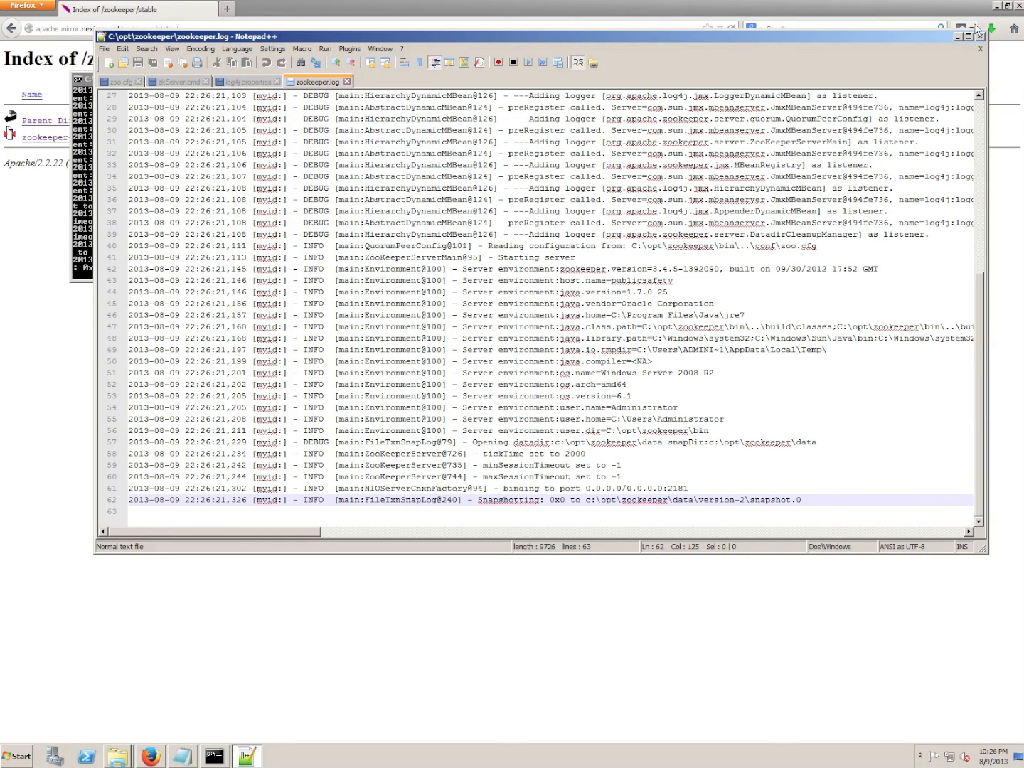
pyautogui.click(980, 36)
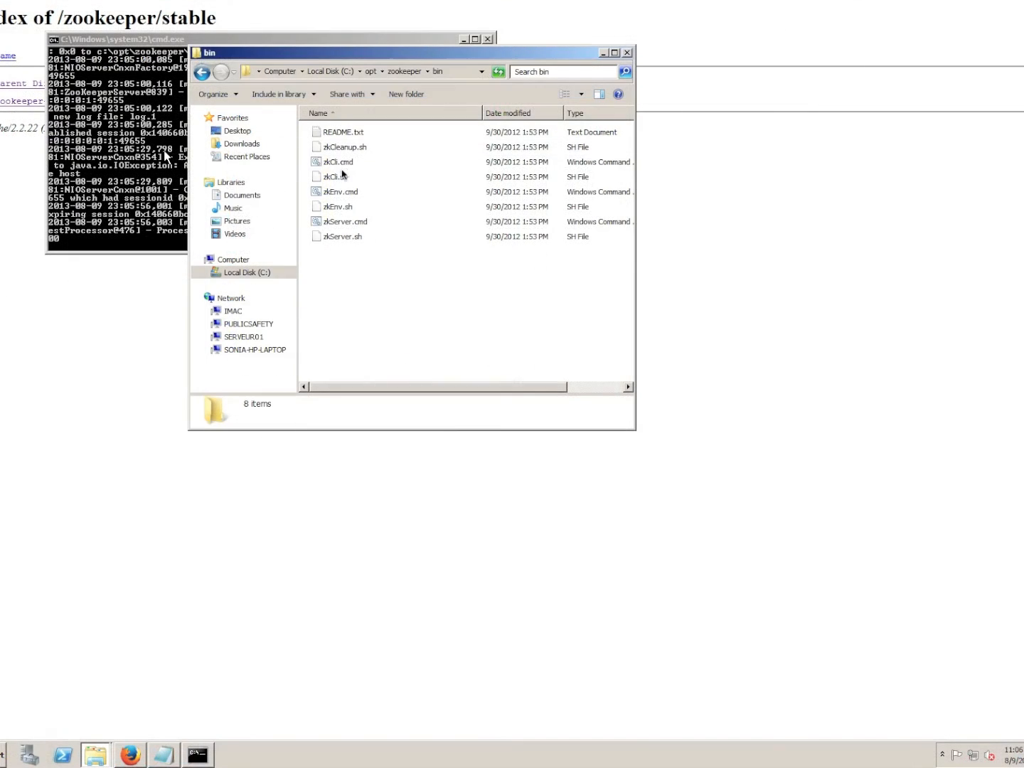
# - Launch the ZooKeeper client zkCli.cmd from the bin folder and list the root nodes with ls /
pyautogui.doubleClick(350, 198)
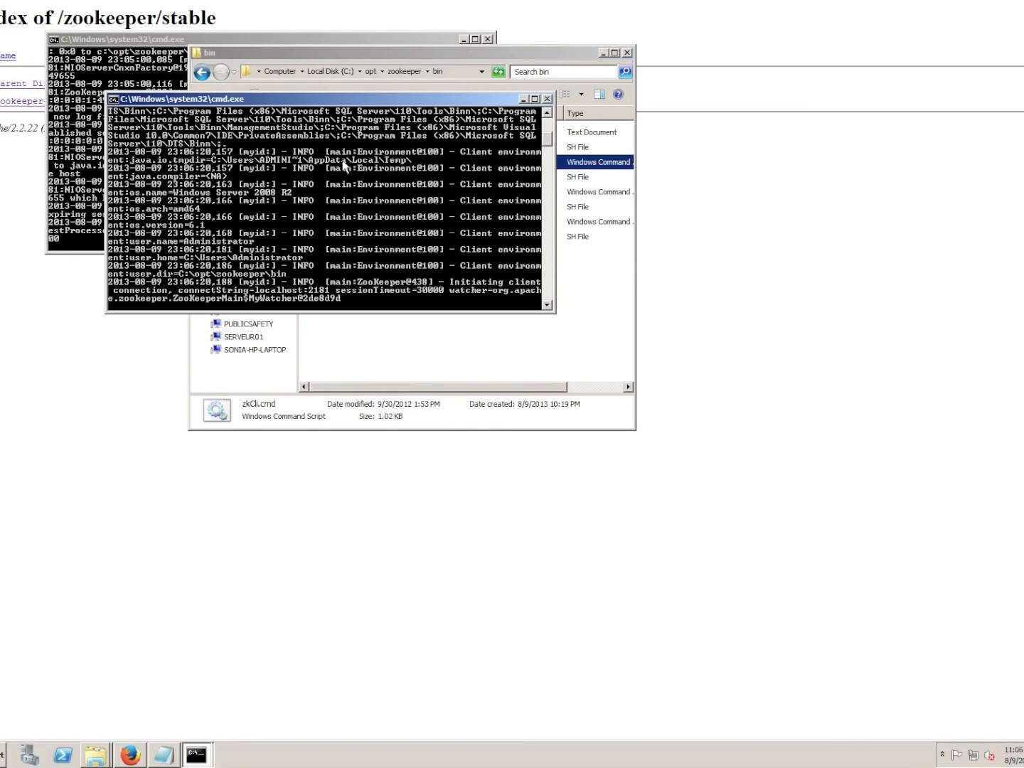
pyautogui.write('ls /')
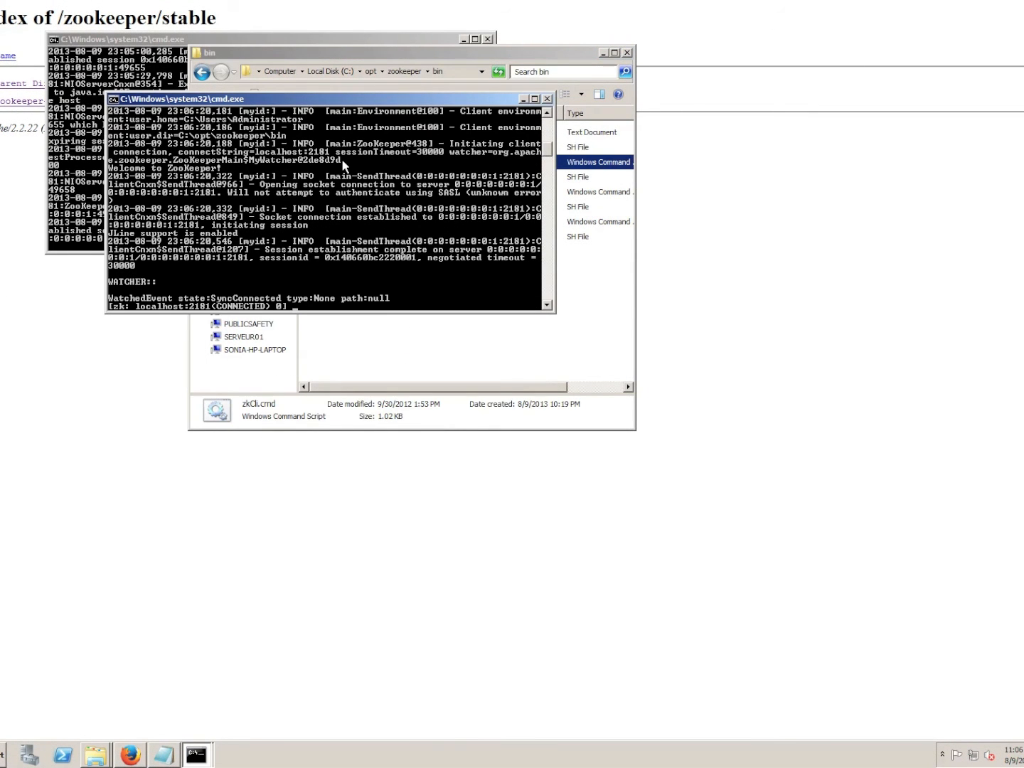
pyautogui.press('Return')
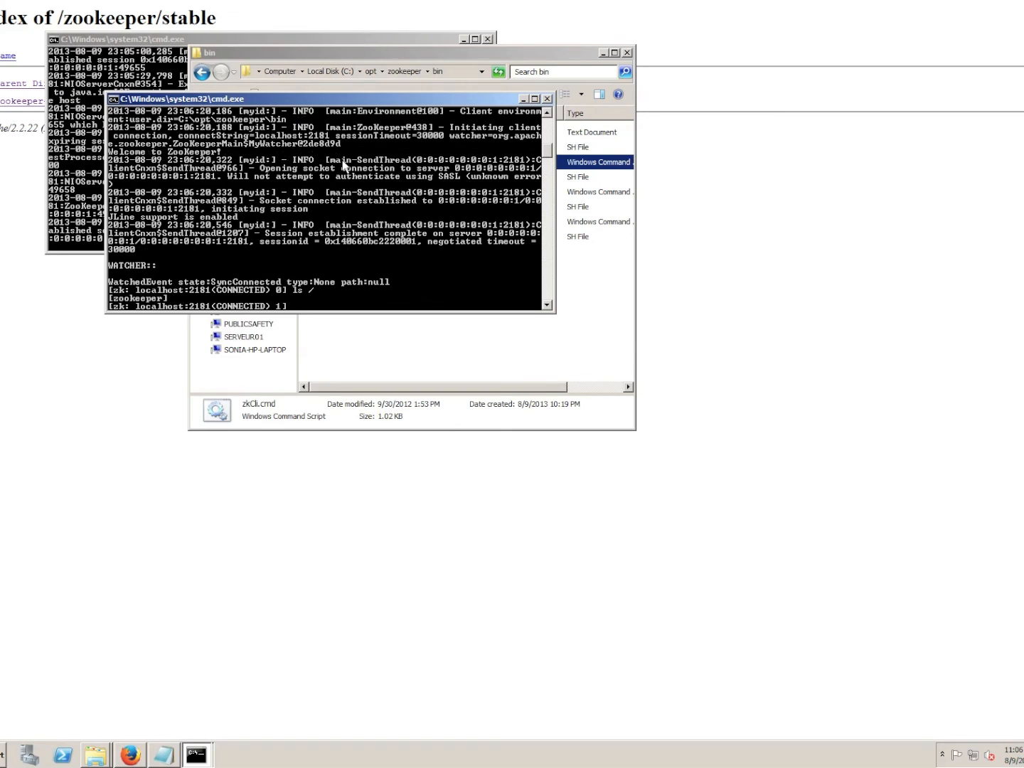